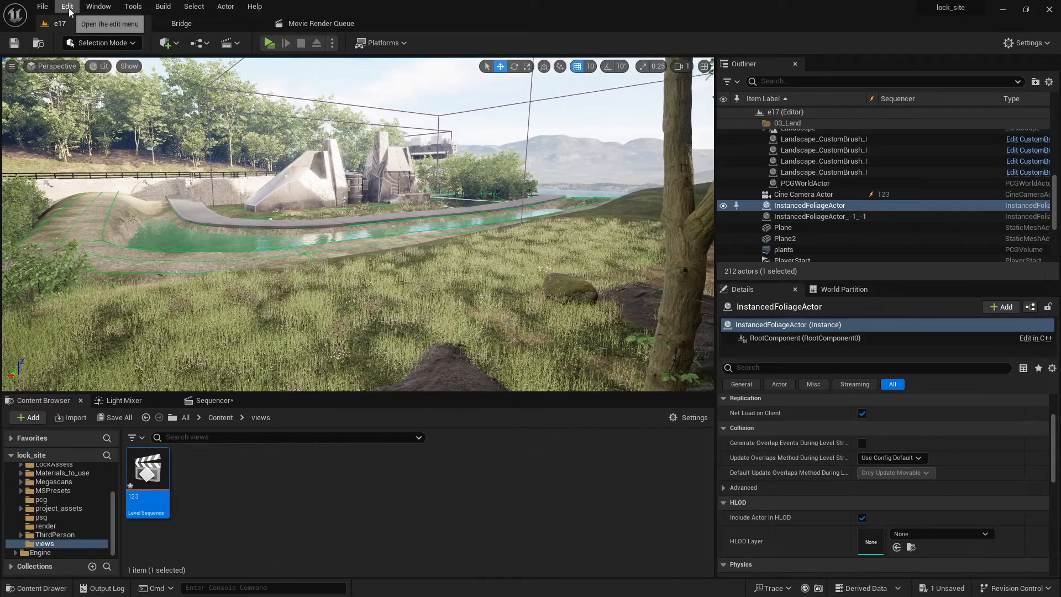
Search the project's plugins for "movie ren" and check whether the Movie Render Queue plugins are enabled
left_click(67, 7)
left_click(128, 168)
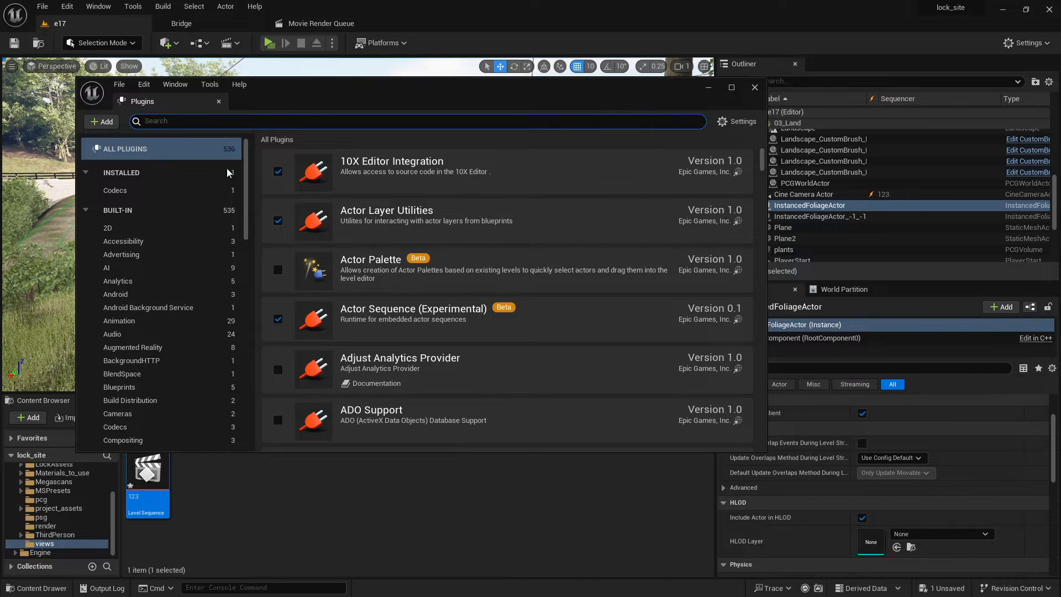
type("movie ren")
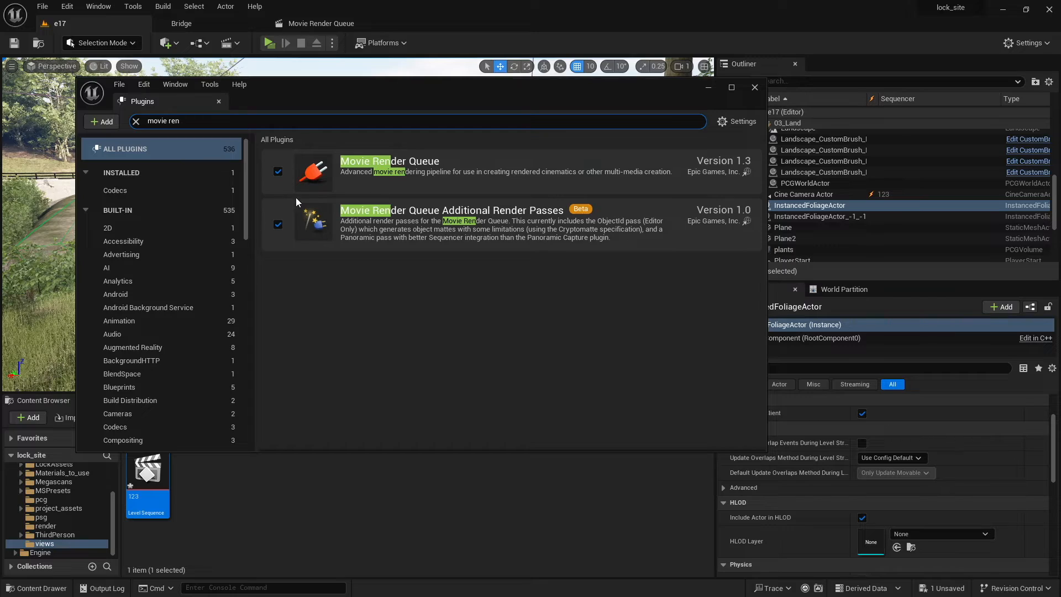
left_click(755, 87)
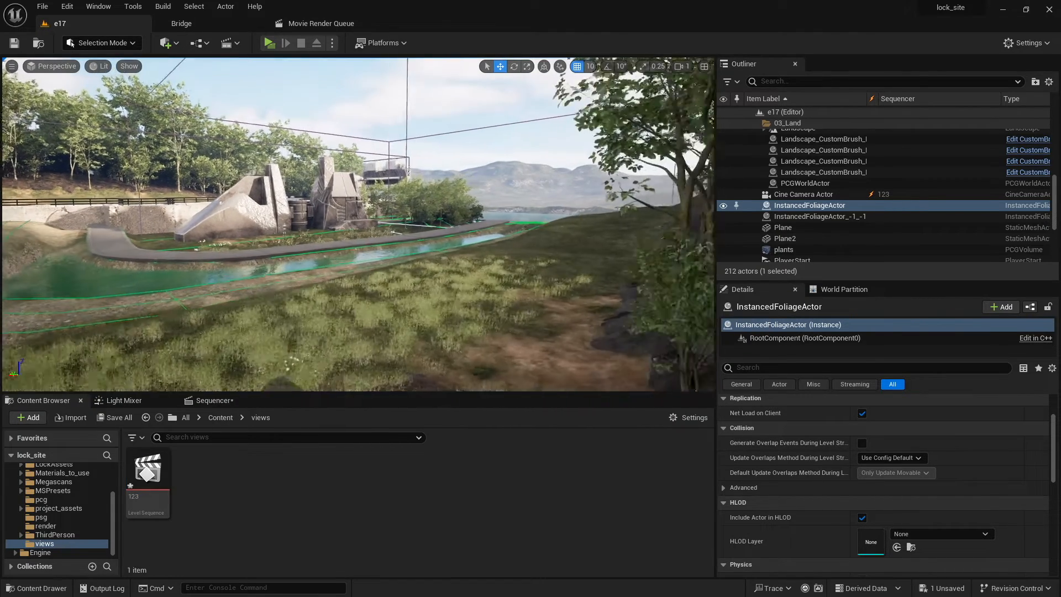
Create a Level Sequence named test in the Content/views folder
key("a")
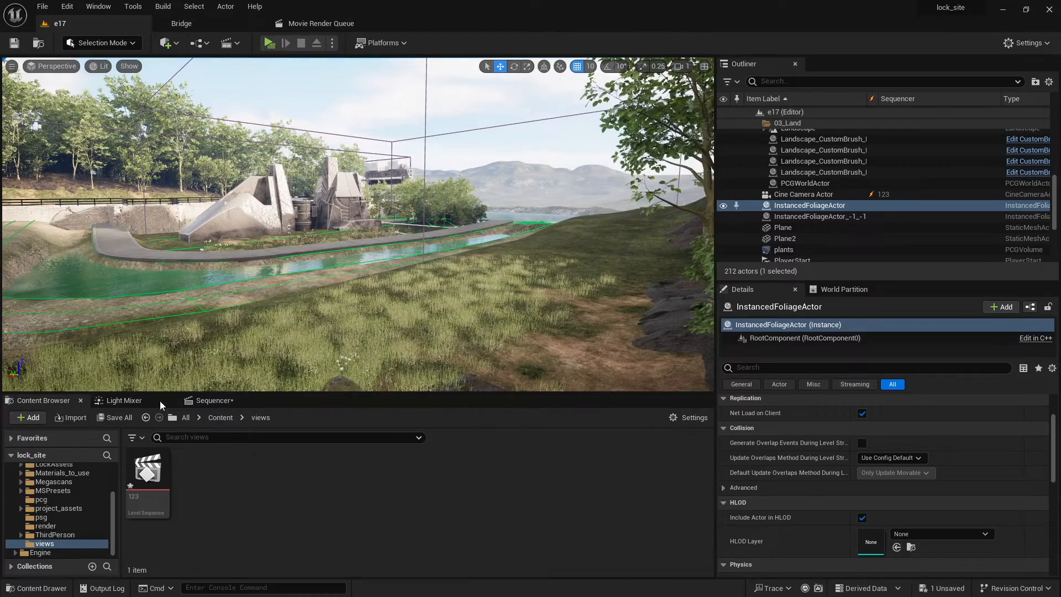
left_click(215, 417)
scroll(333, 499, "down", 1)
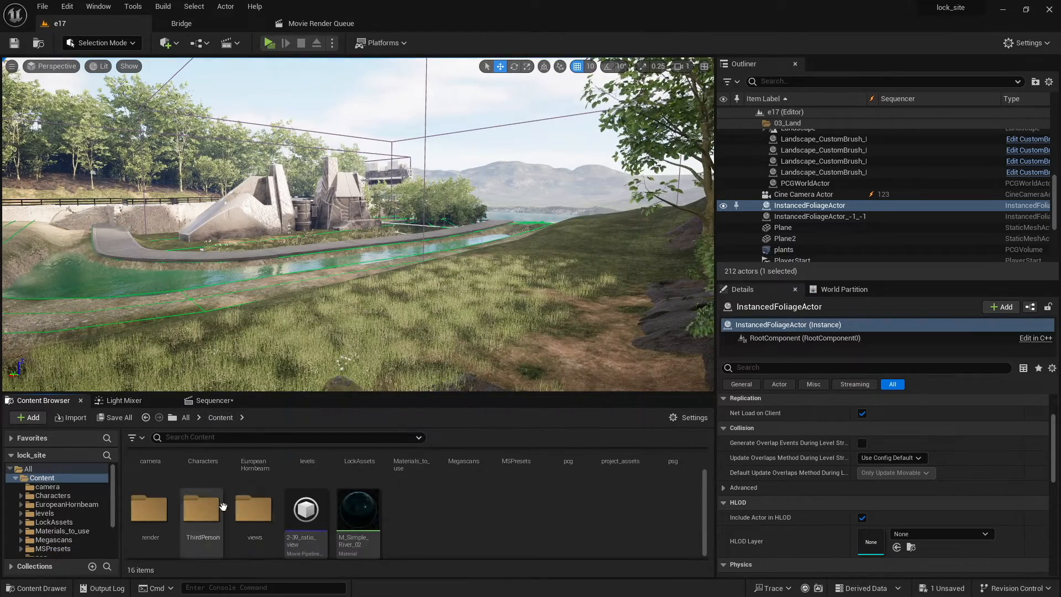
left_click(257, 520)
double_click(257, 520)
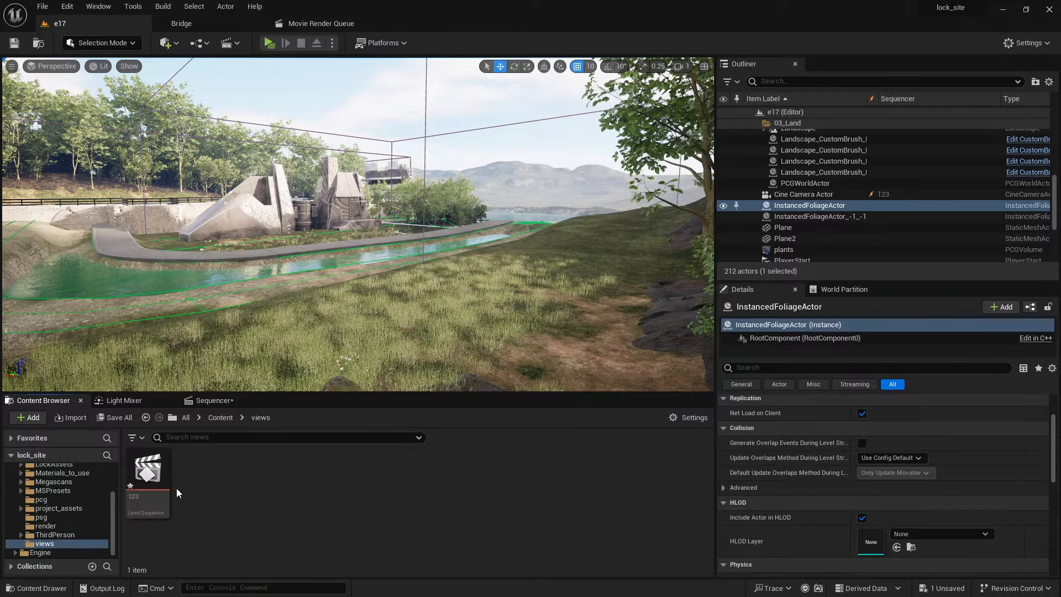
right_click(214, 471)
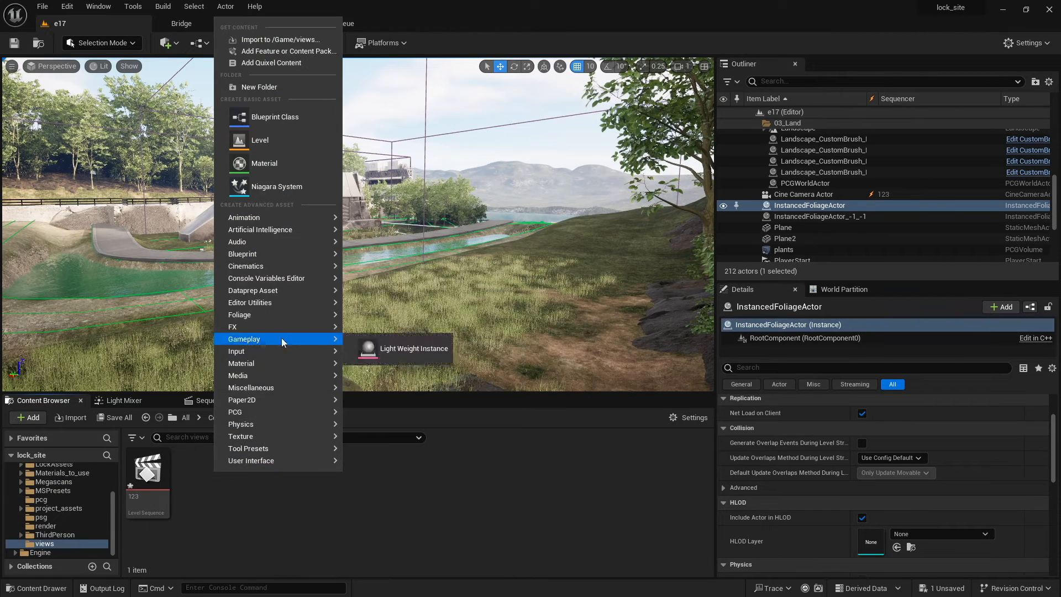
mouse_move(281, 280)
mouse_move(334, 269)
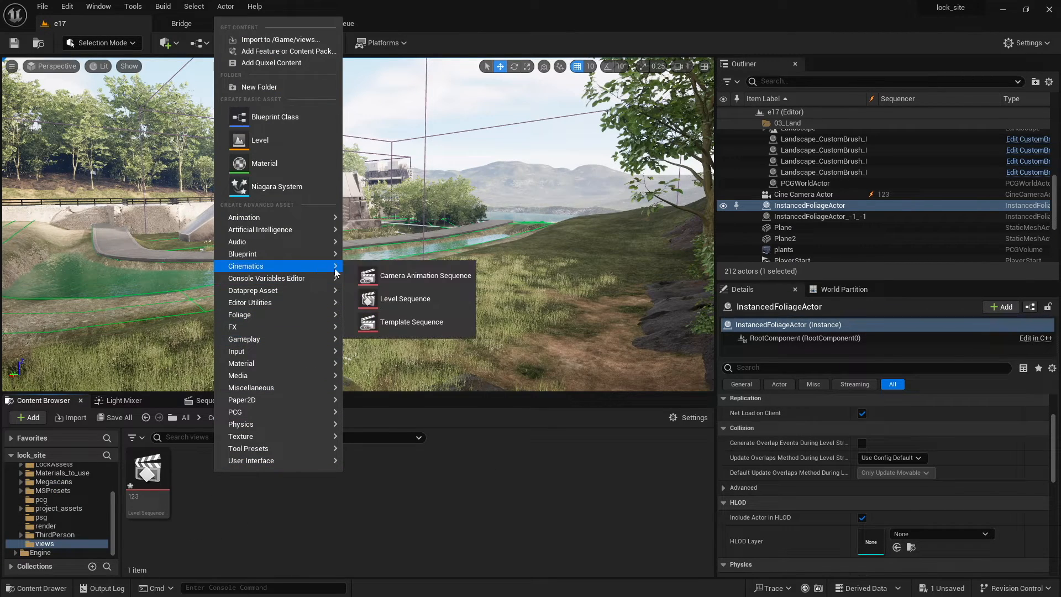
left_click(390, 301)
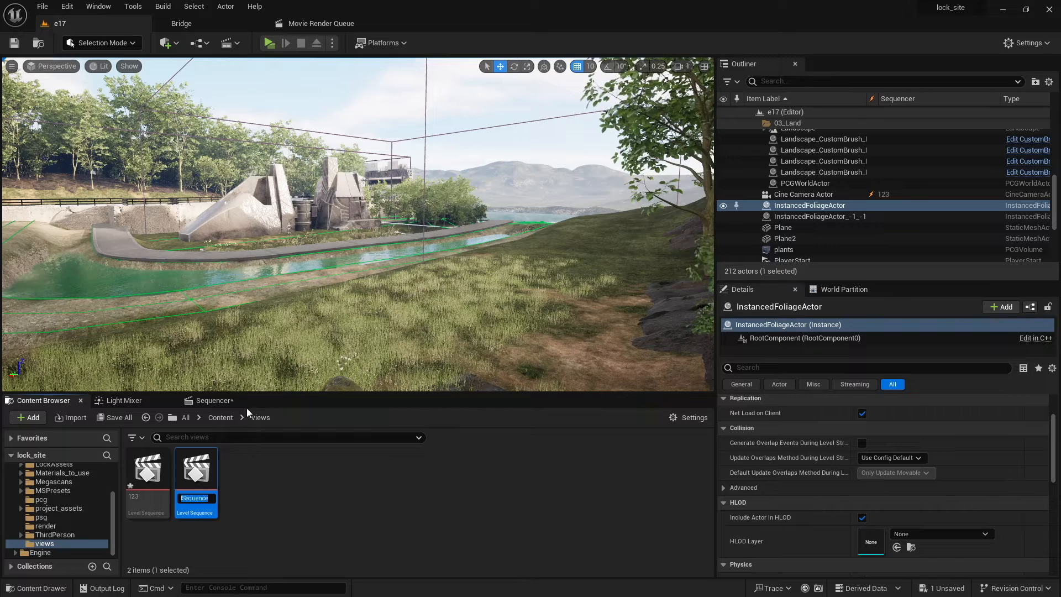
type("test")
key("Return")
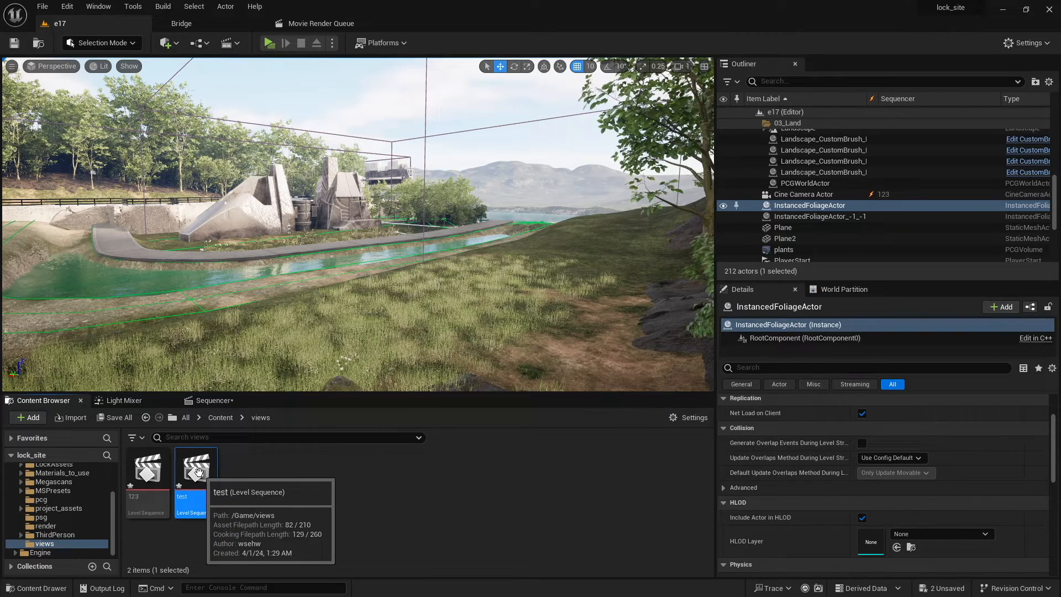
Open the test level sequence in Sequencer and add a new cine camera with a camera cut to it
double_click(198, 471)
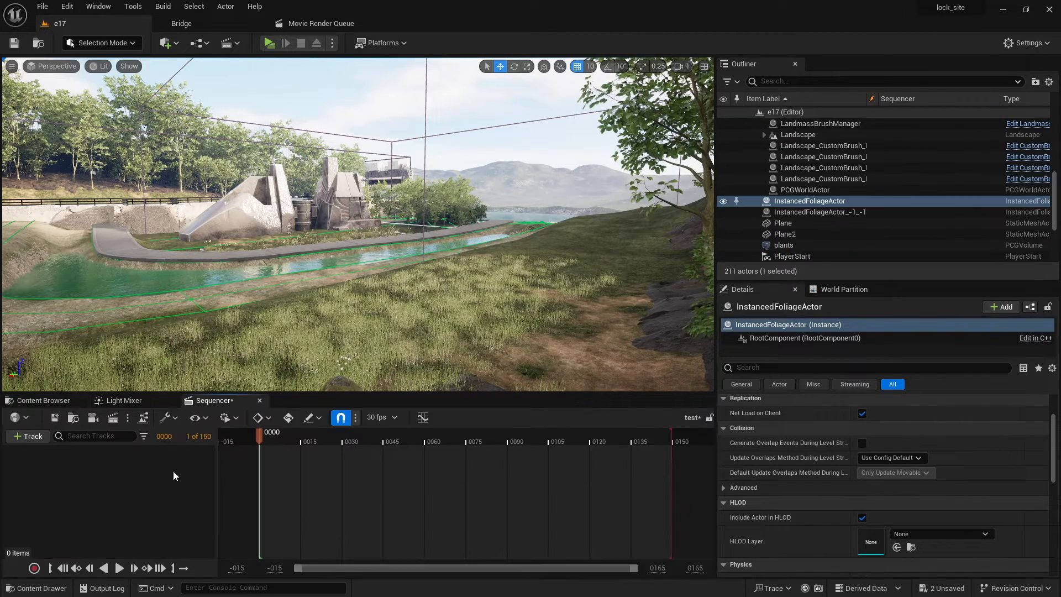
mouse_move(212, 400)
left_mouse_down()
mouse_move(307, 283)
mouse_move(262, 197)
mouse_move(180, 340)
mouse_move(205, 398)
left_mouse_up()
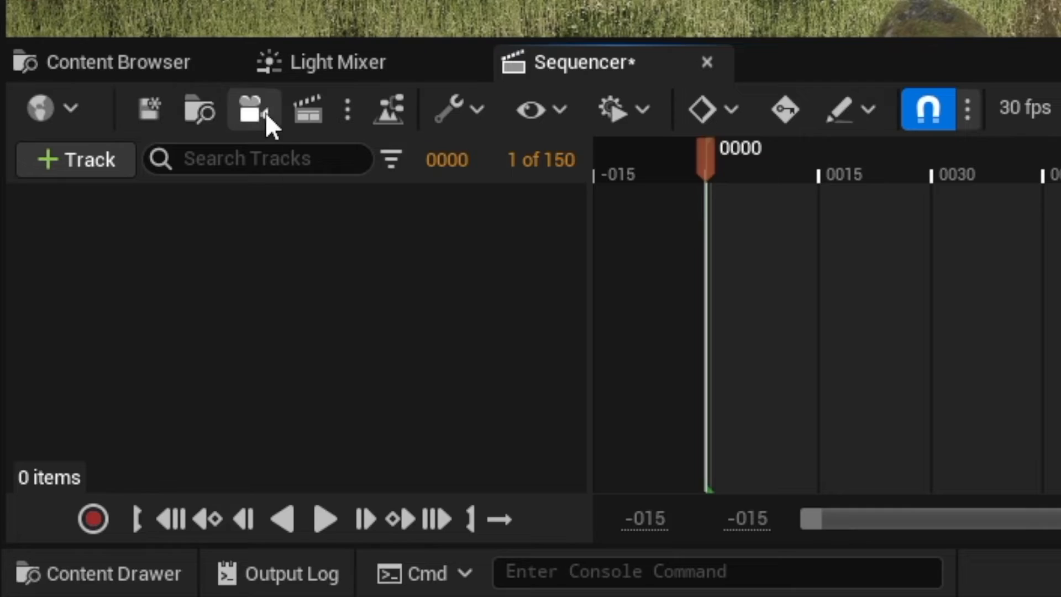
left_click(255, 111)
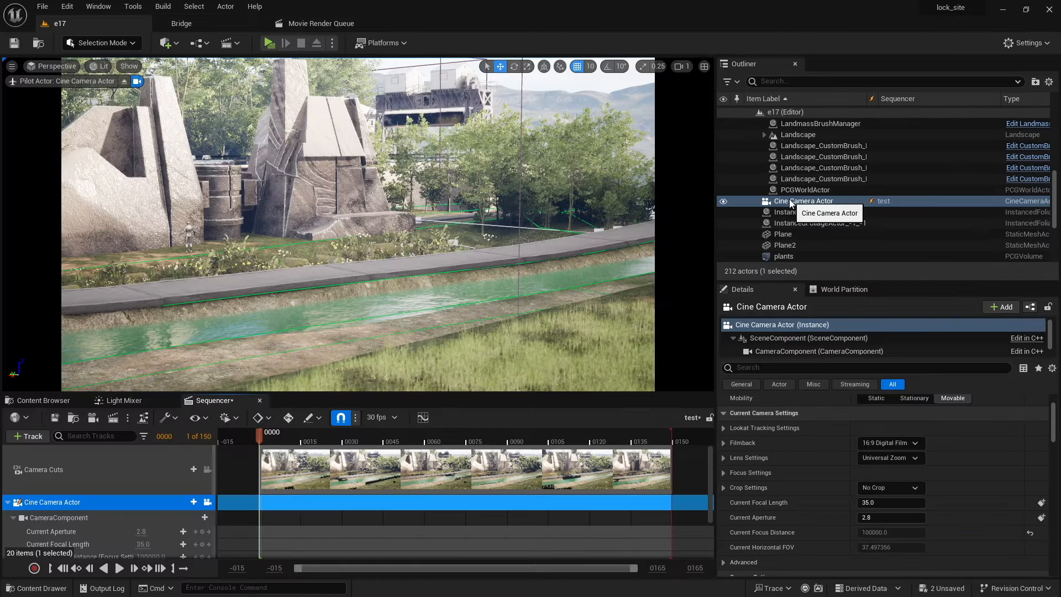
Rename the new Cine Camera Actor to test-camera
right_click(574, 314)
mouse_move(846, 332)
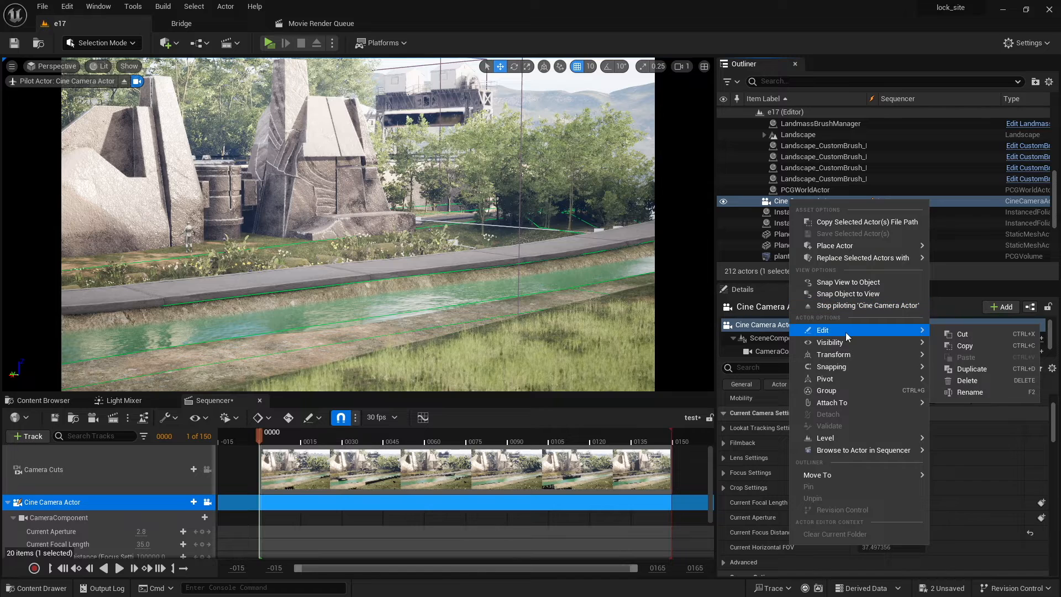
left_click(981, 405)
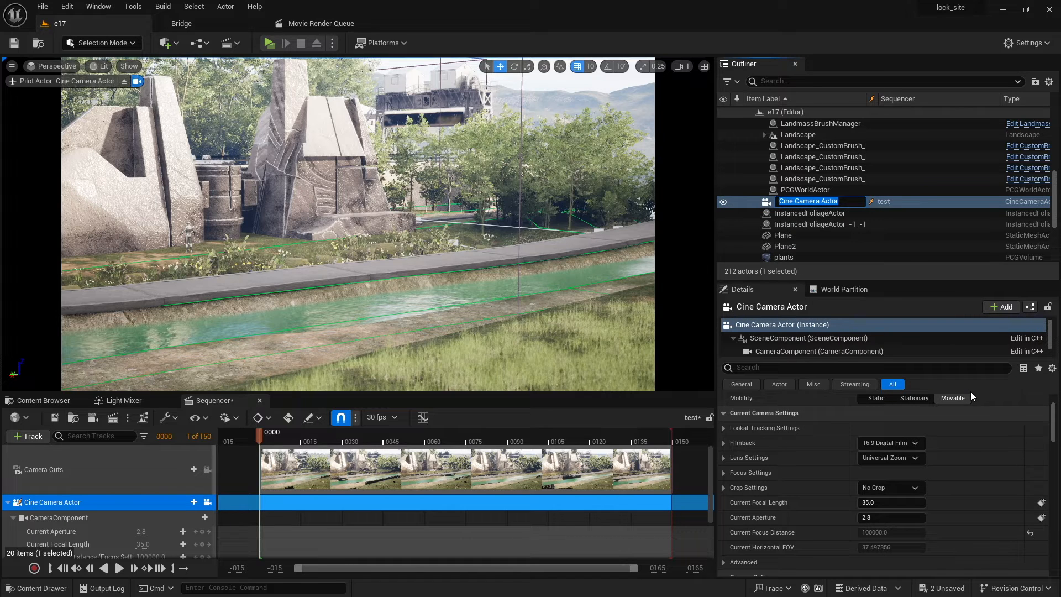
type("test-camera")
key("Return")
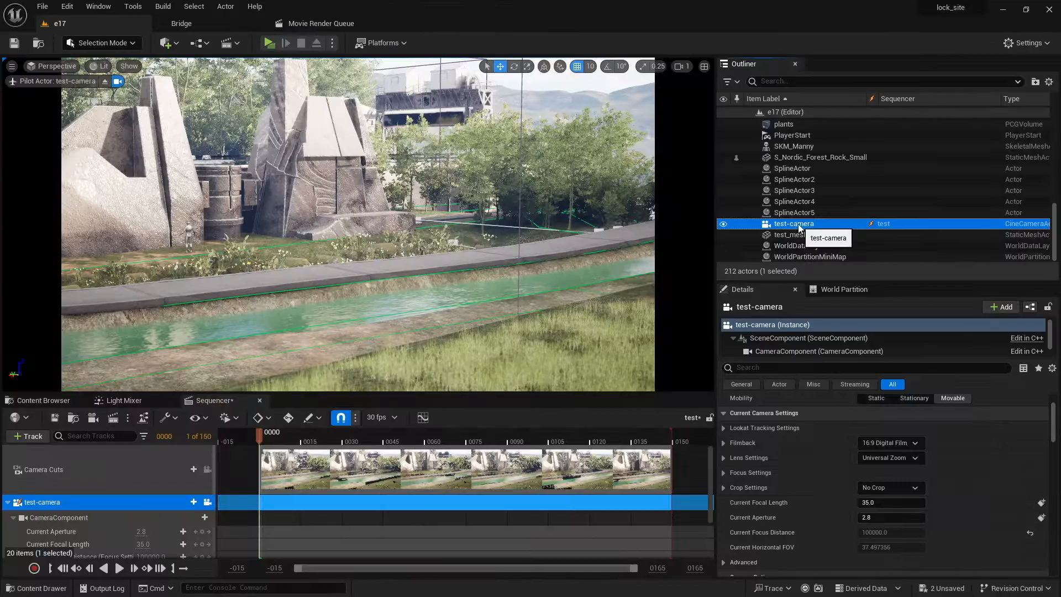
Trim the camera cut to a single frame at frame 0 and pull the playback range's end back to frame 0
right_click_drag(479, 222, 188, 222)
right_click_drag(358, 224, 568, 204)
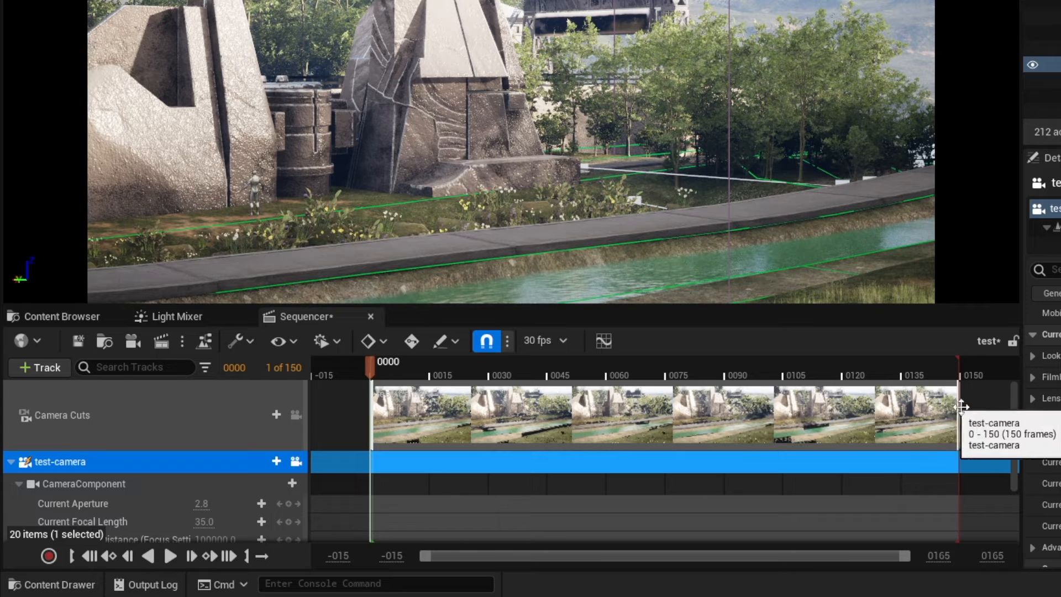
left_click_drag(961, 411, 360, 397)
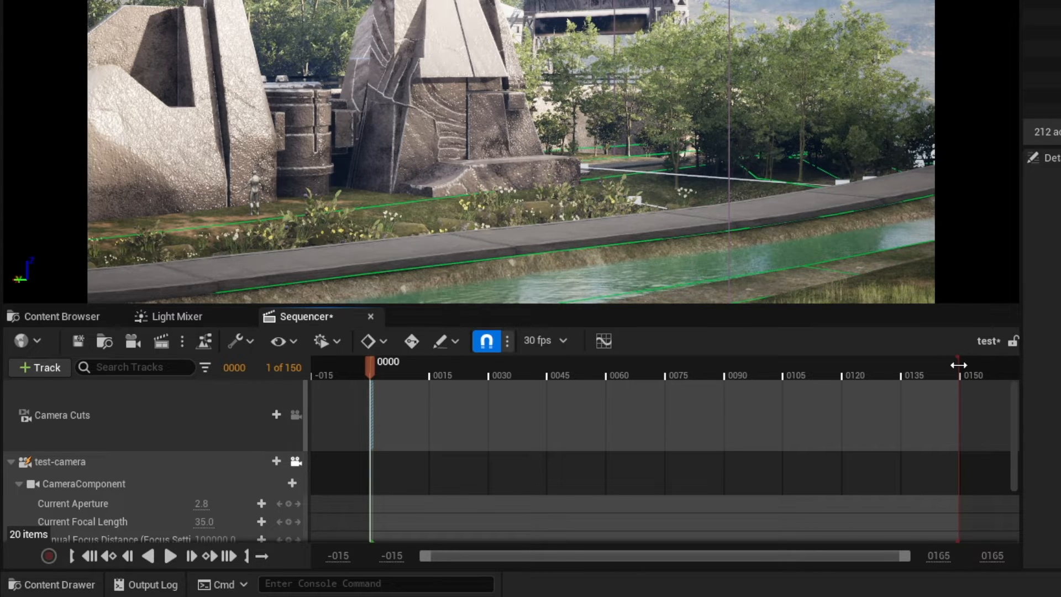
left_click_drag(958, 363, 351, 358)
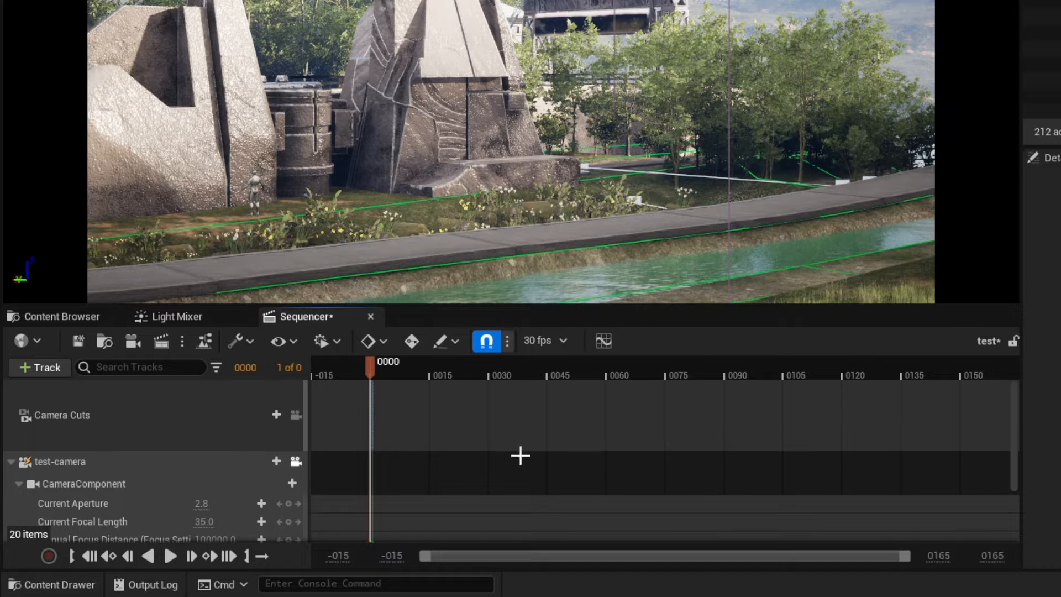
Set the end of the test sequence's playback range to frame 1, matching the end of the camera cut
left_click_drag(903, 555, 570, 557)
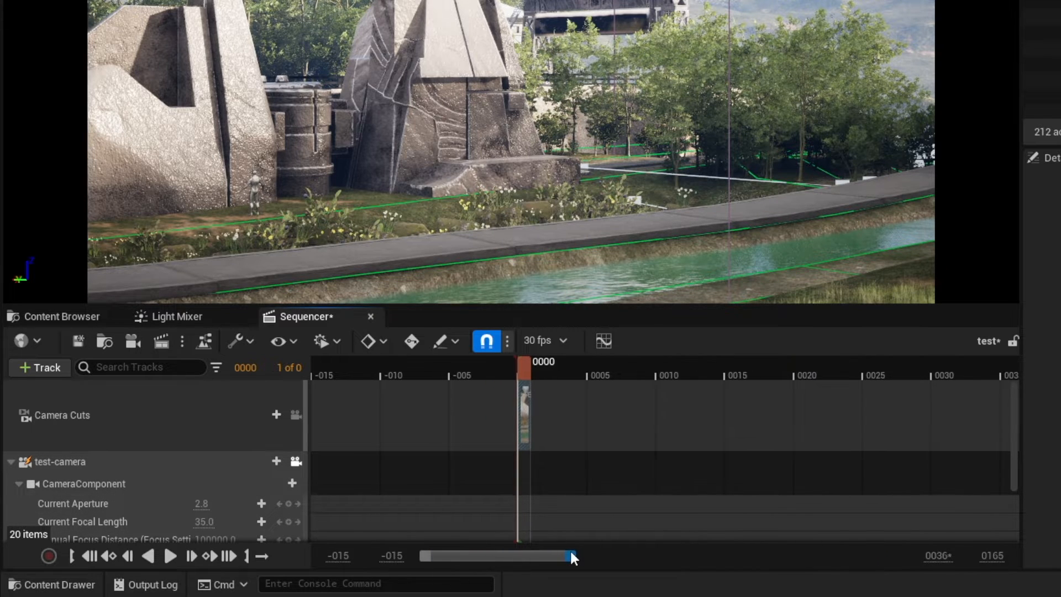
left_click_drag(424, 556, 439, 556)
left_click_drag(570, 556, 522, 552)
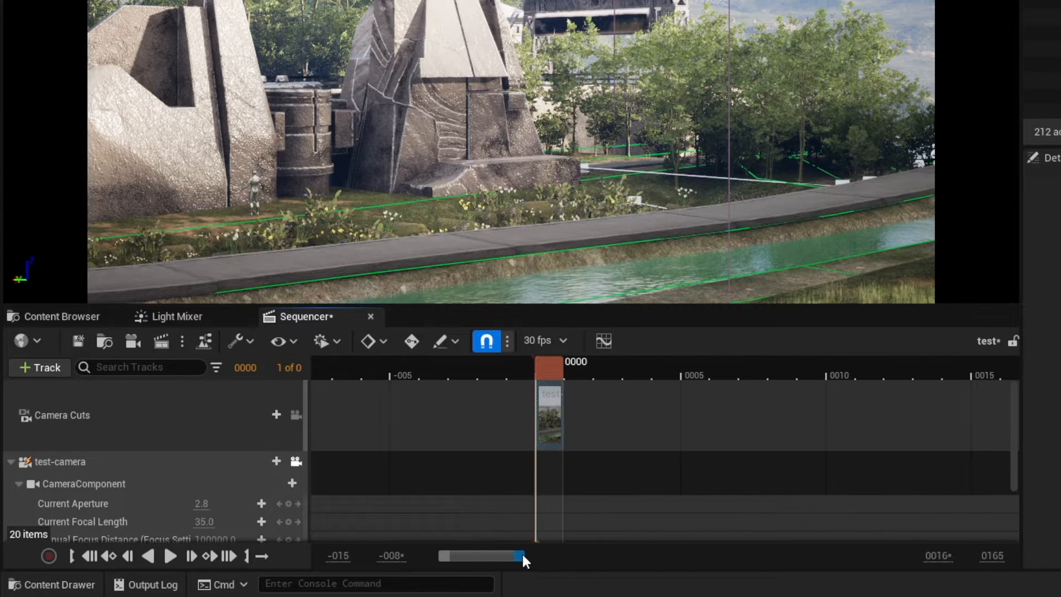
left_click_drag(446, 550, 455, 552)
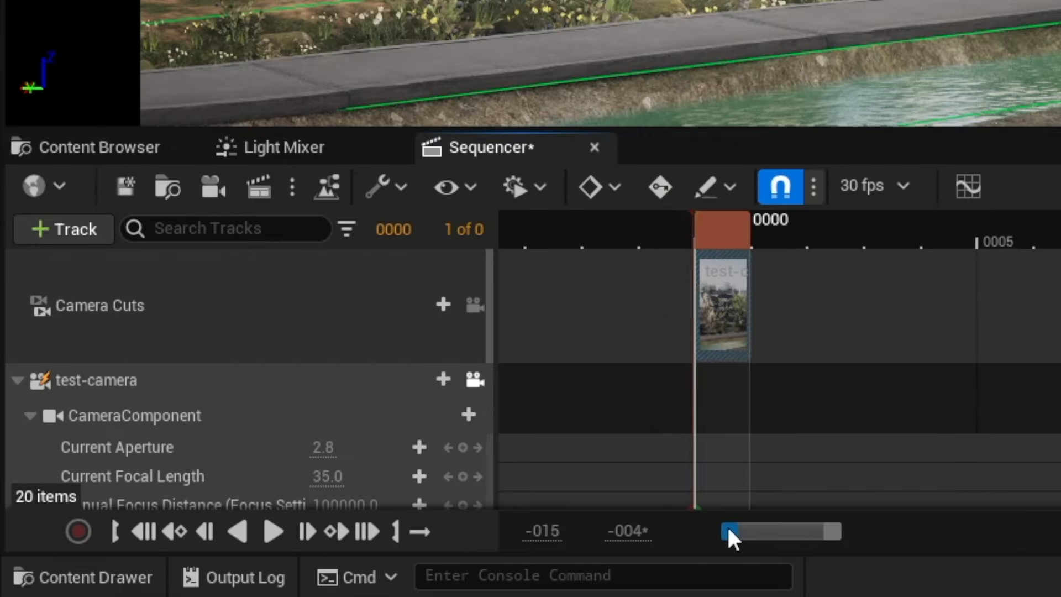
left_click_drag(728, 528, 731, 529)
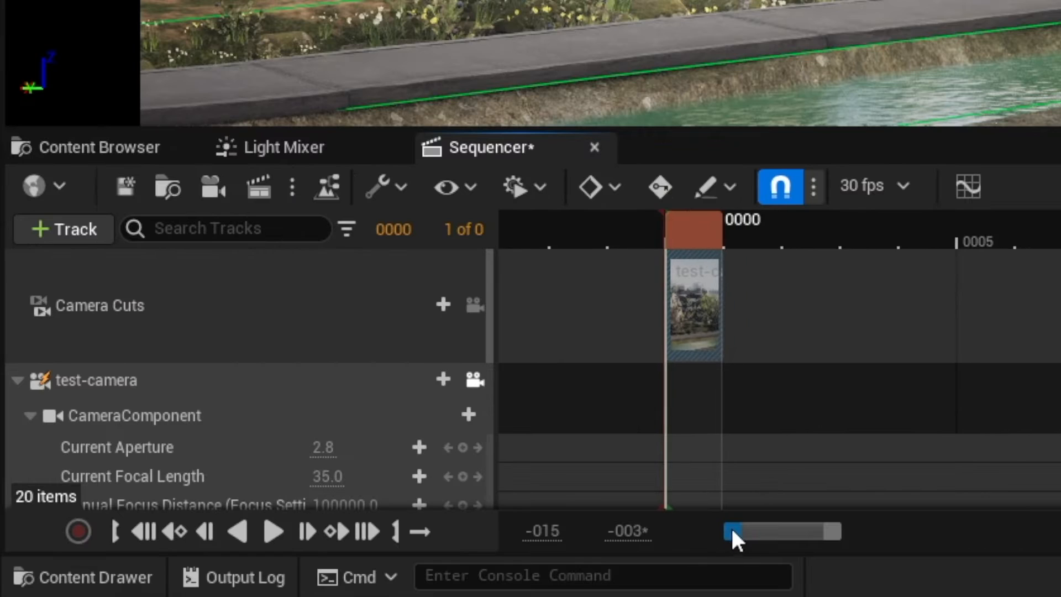
left_click_drag(821, 533, 735, 528)
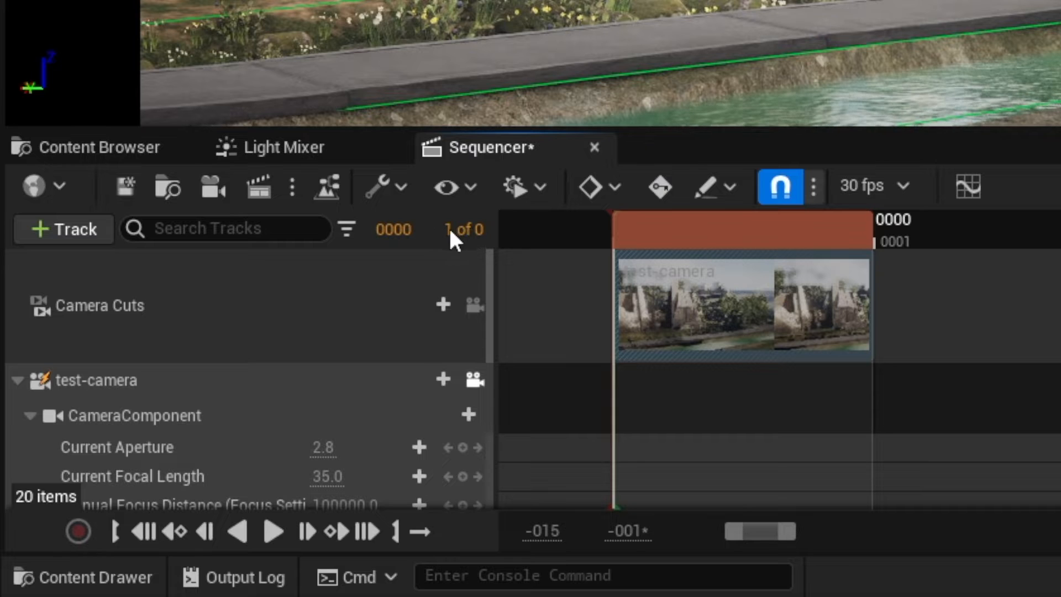
left_click(607, 224)
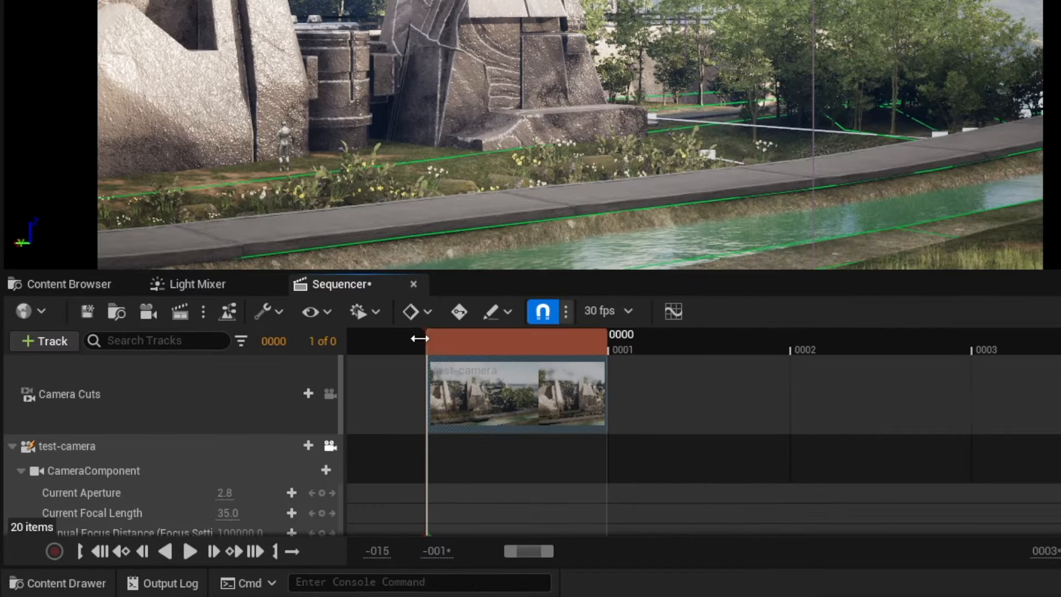
left_click(512, 341)
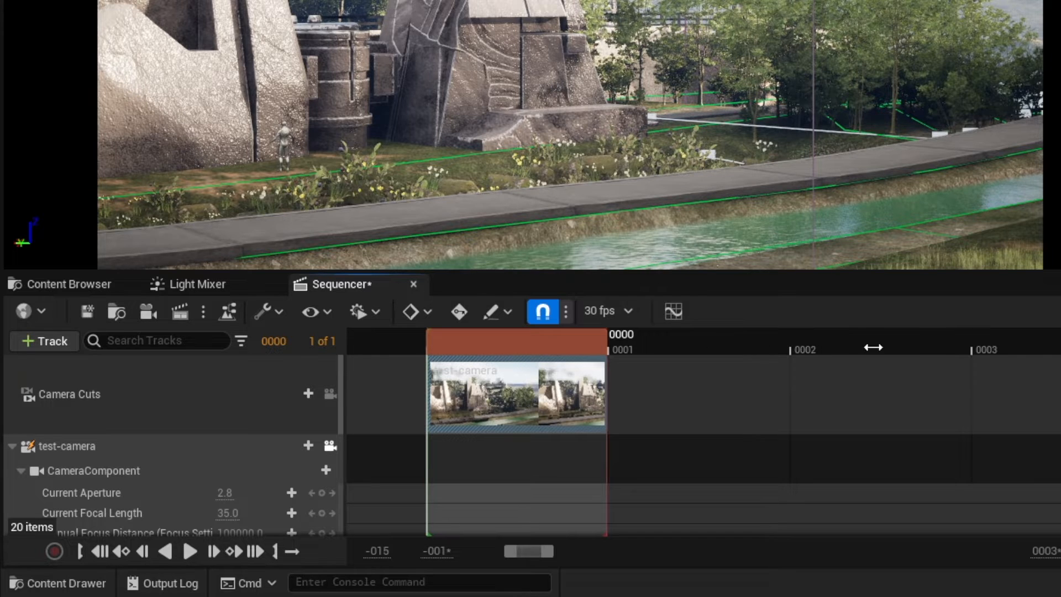
left_click_drag(873, 347, 1011, 354)
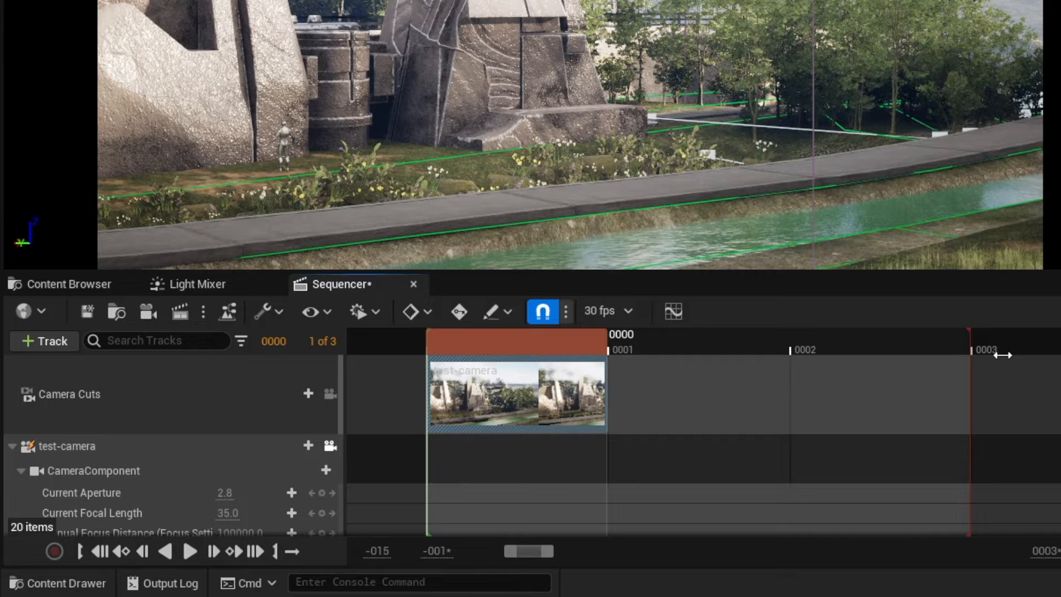
left_click_drag(978, 349, 677, 350)
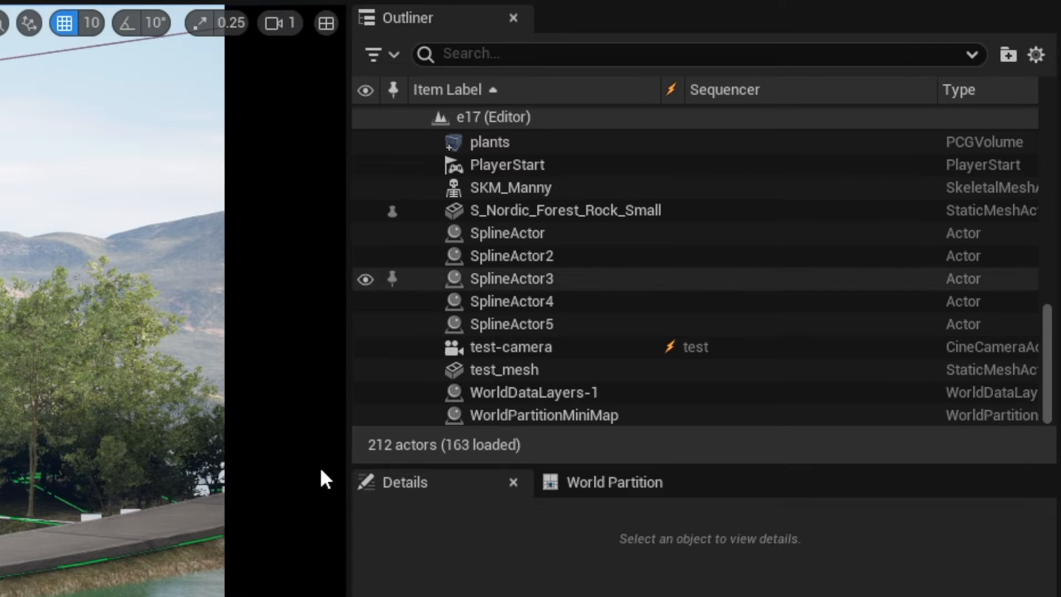
Set the test-camera's filmback to Super 35mm and its crop settings to 2.39
left_click(499, 347)
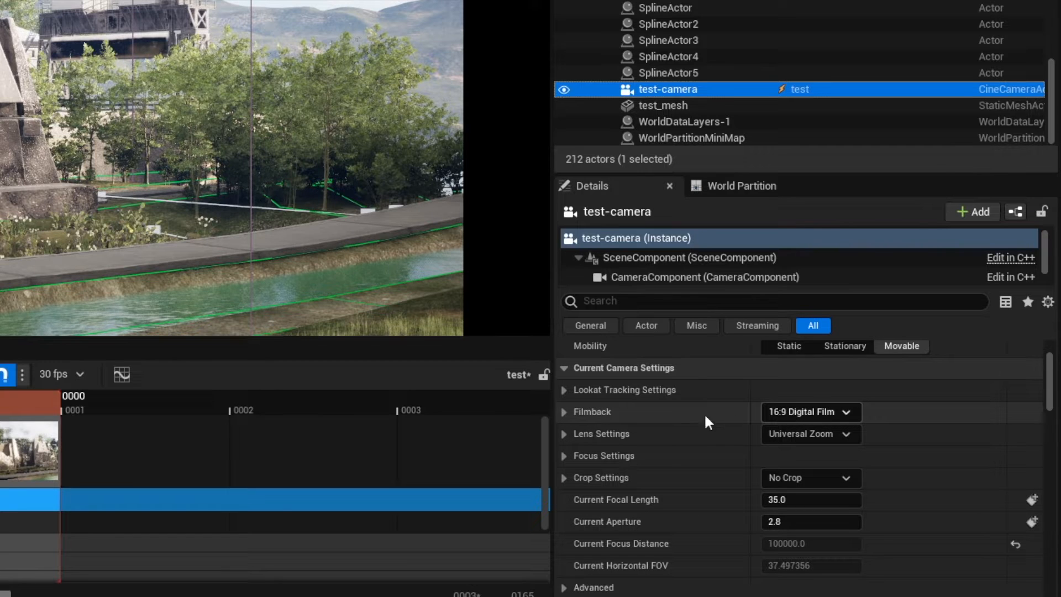
left_click(815, 410)
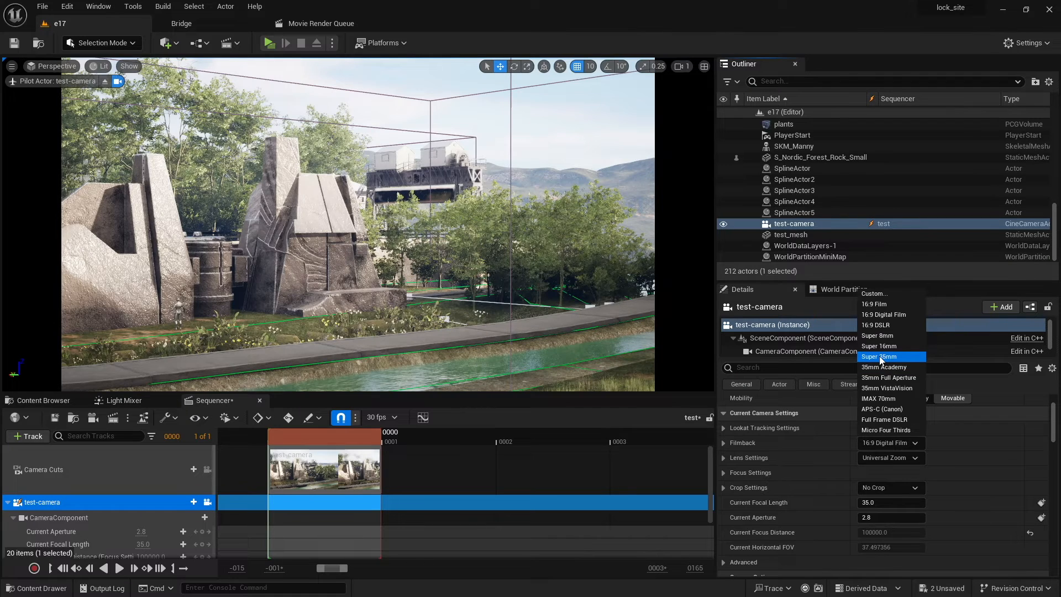
left_click(879, 356)
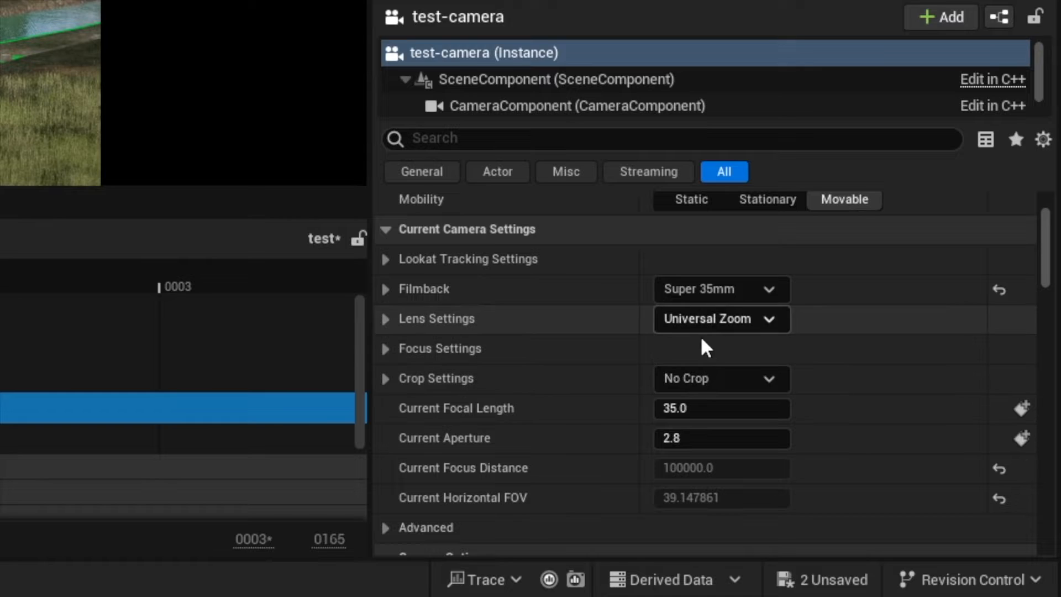
left_click(687, 378)
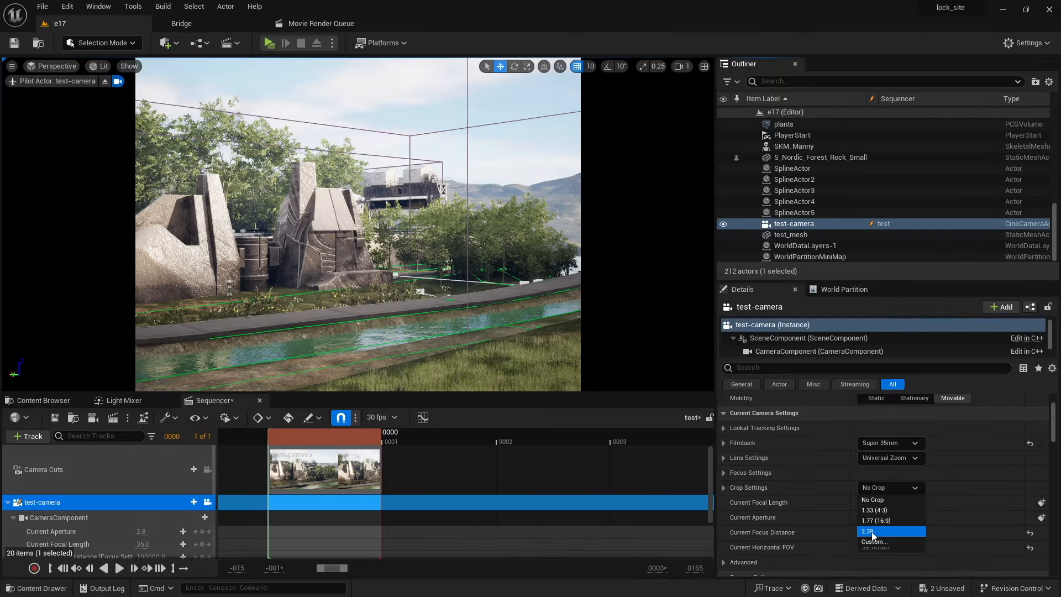
left_click(870, 532)
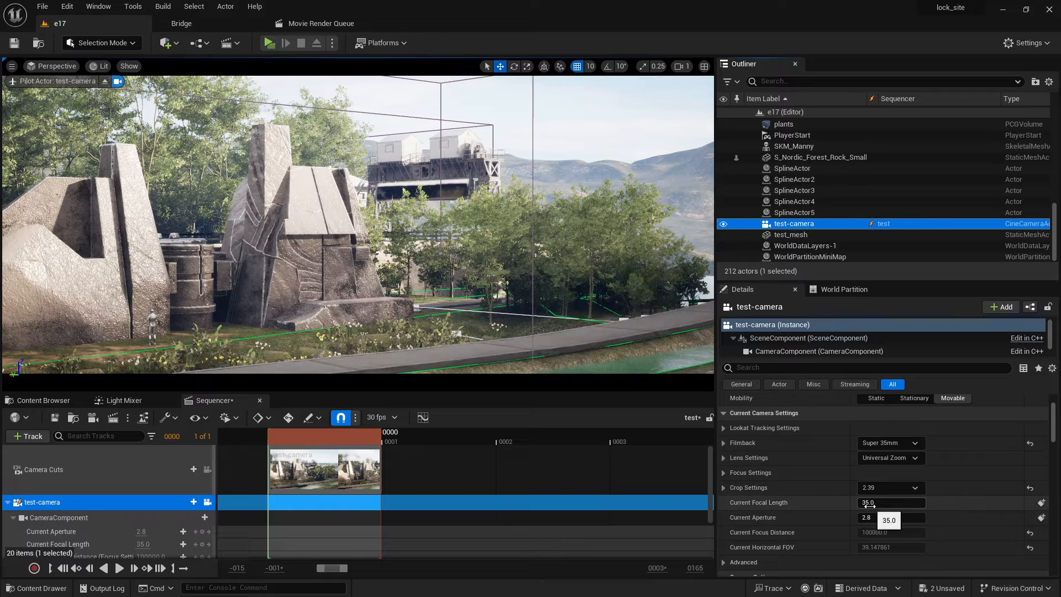
Reduce the test-camera's current focal length to about 20.43 and turn the camera to reframe the shot
left_click_drag(871, 503, 829, 502)
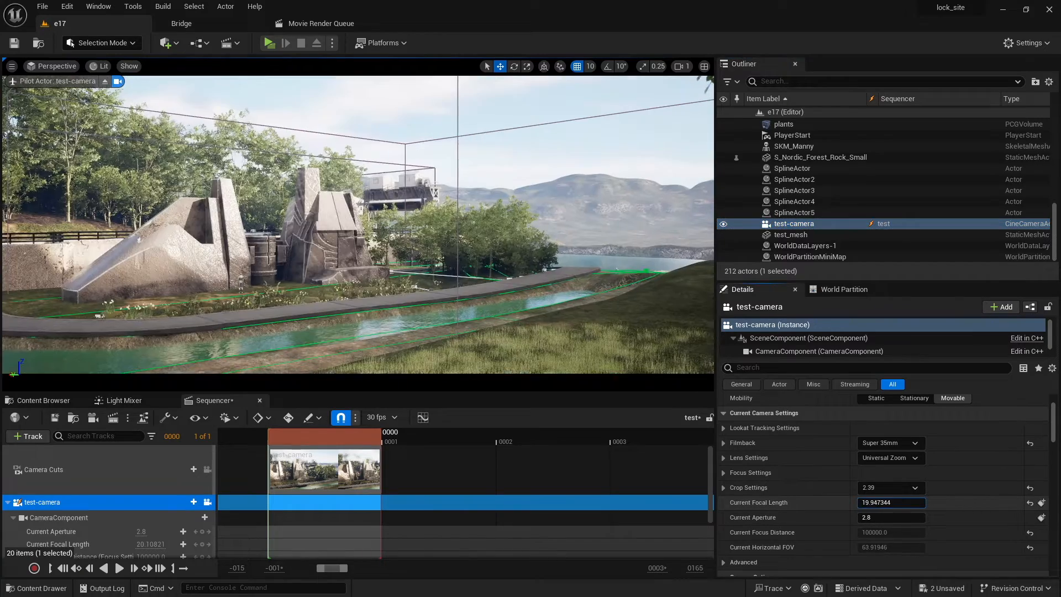
right_click_drag(594, 324, 482, 328)
scroll(787, 499, "down", 2)
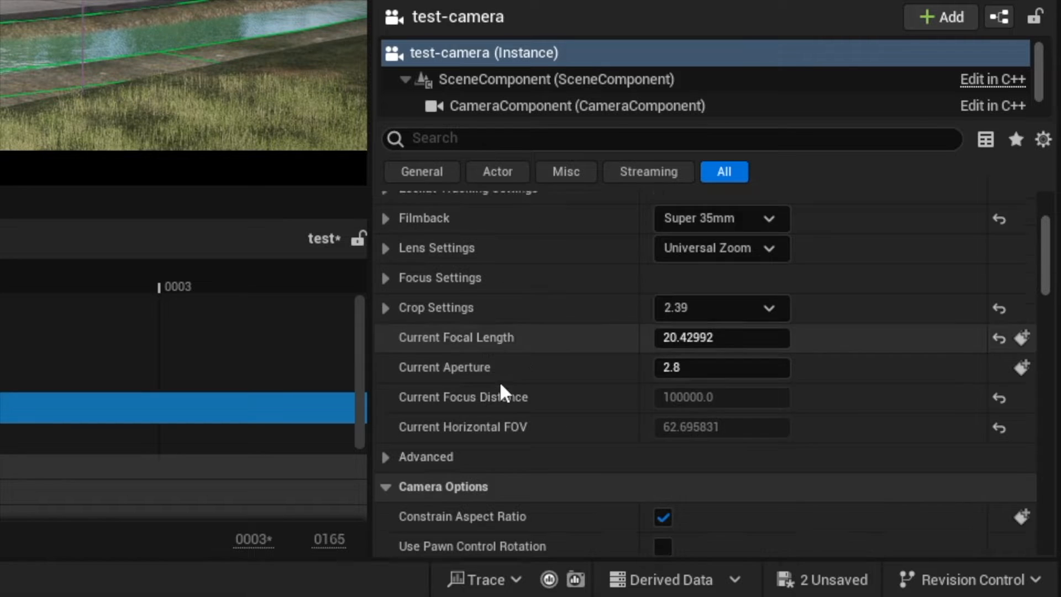
Look through the test-camera's camera options, post-process and transform settings
scroll(500, 383, "down", 6)
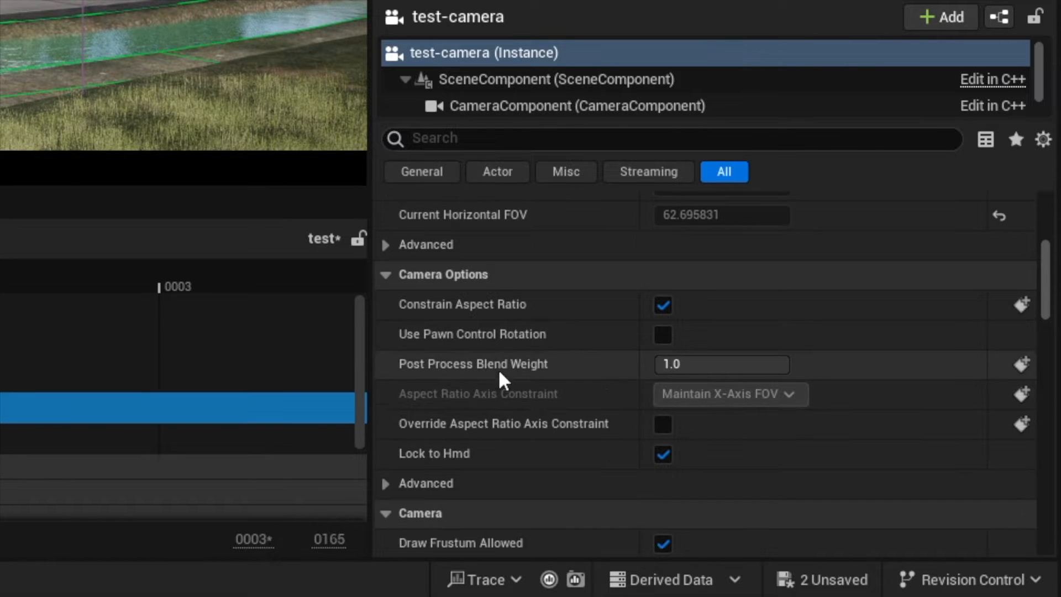
scroll(495, 356, "down", 1)
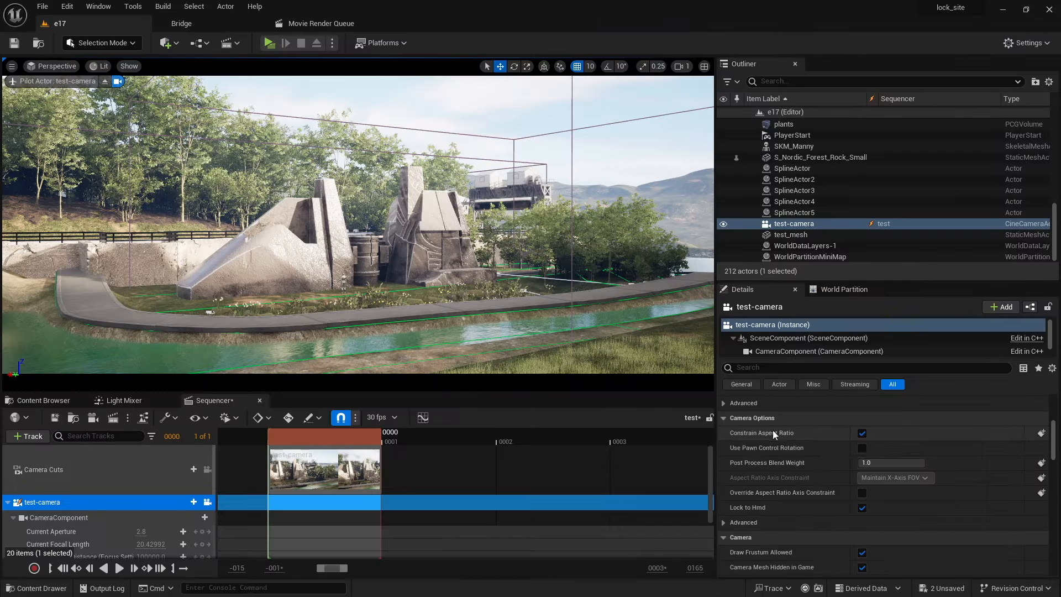
scroll(763, 436, "down", 5)
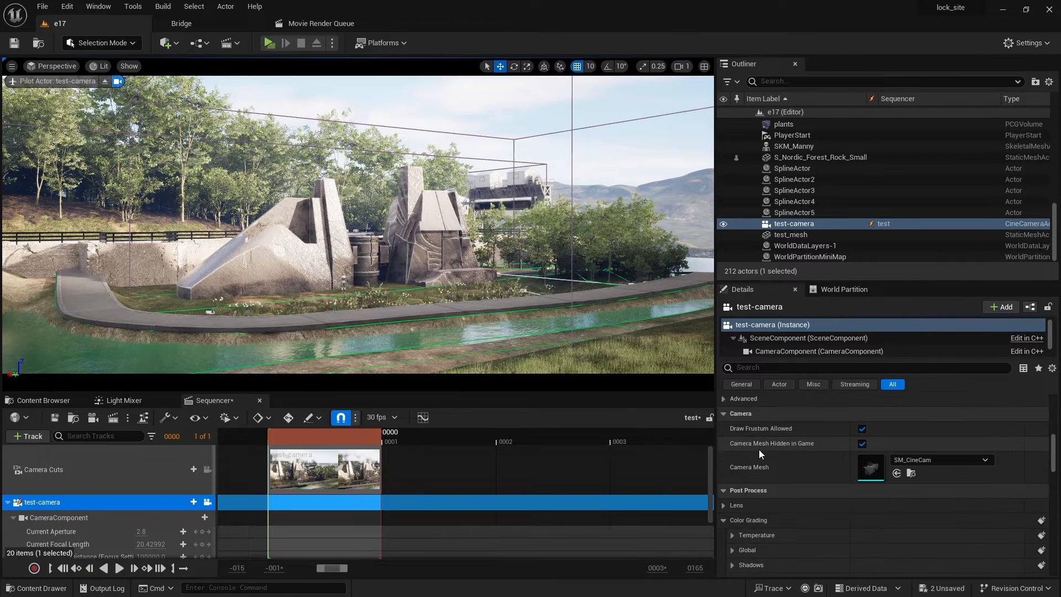
scroll(760, 453, "up", 10)
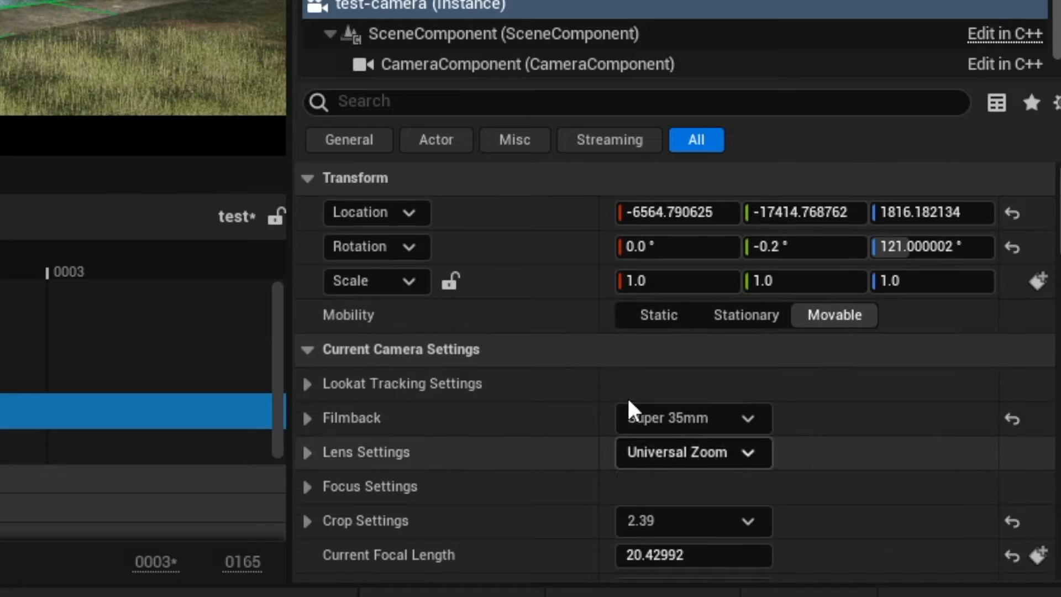
scroll(614, 443, "down", 2)
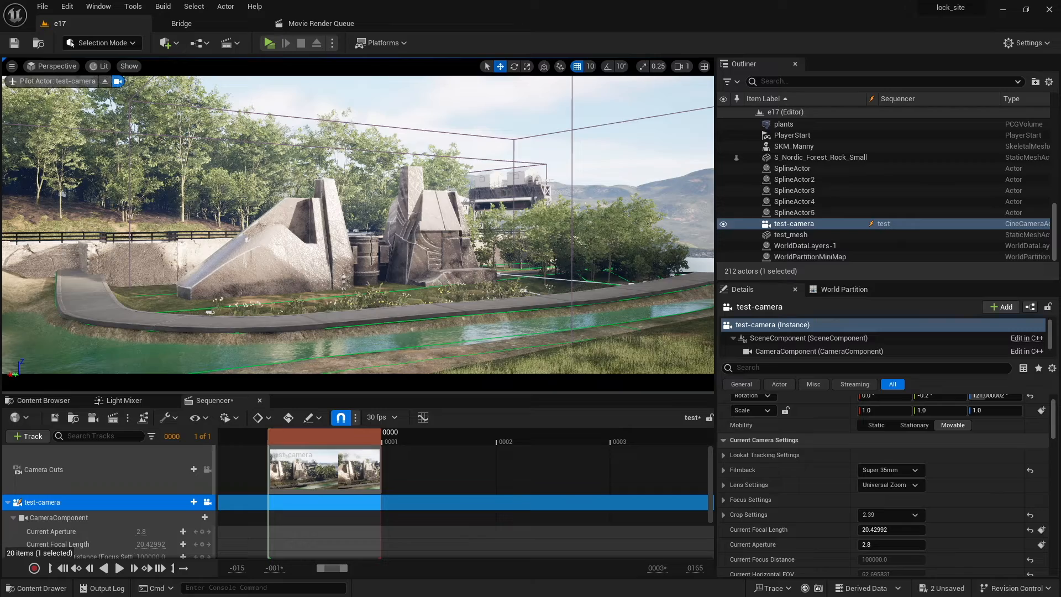
Pull the piloted test-camera back across the water into the grass, framing the ruins with a tree trunk on the shot's right side
key("s")
right_click_drag(358, 225, 386, 332)
scroll(358, 224, "down", 3)
right_click_drag(358, 224, 339, 150)
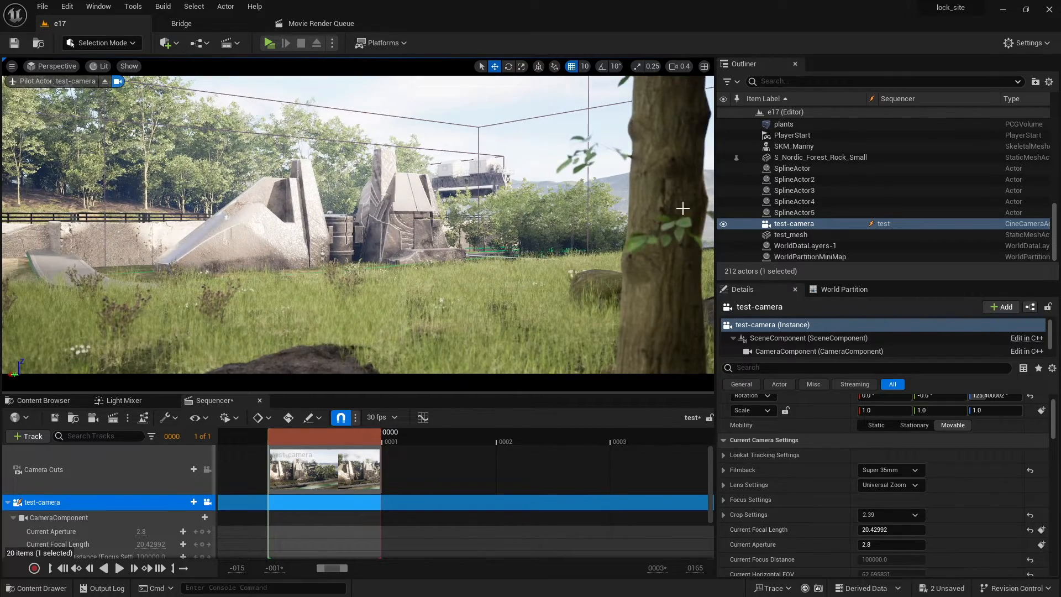
right_click_drag(663, 199, 657, 195)
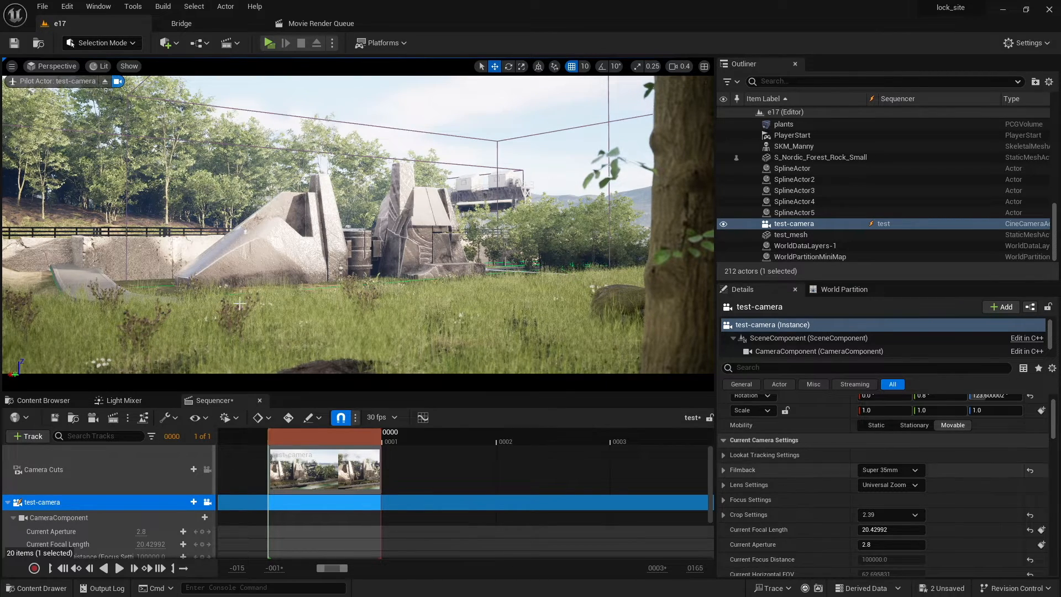
Try shortening the test-camera's manual focus distance to about 38.7, and undo the change
scroll(89, 500, "down", 2)
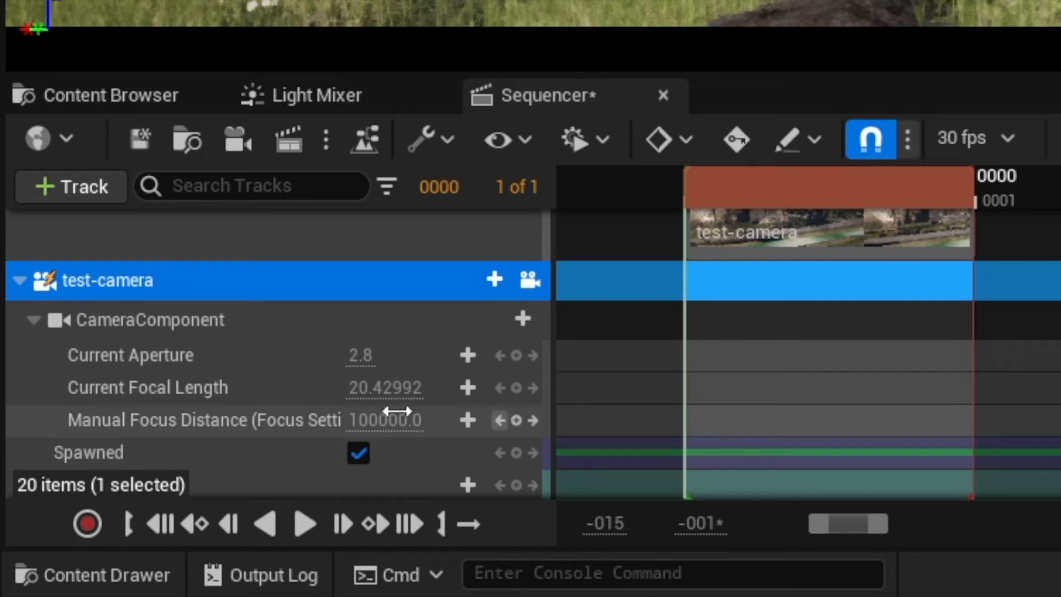
left_click(377, 423)
left_click_drag(377, 423, 350, 423)
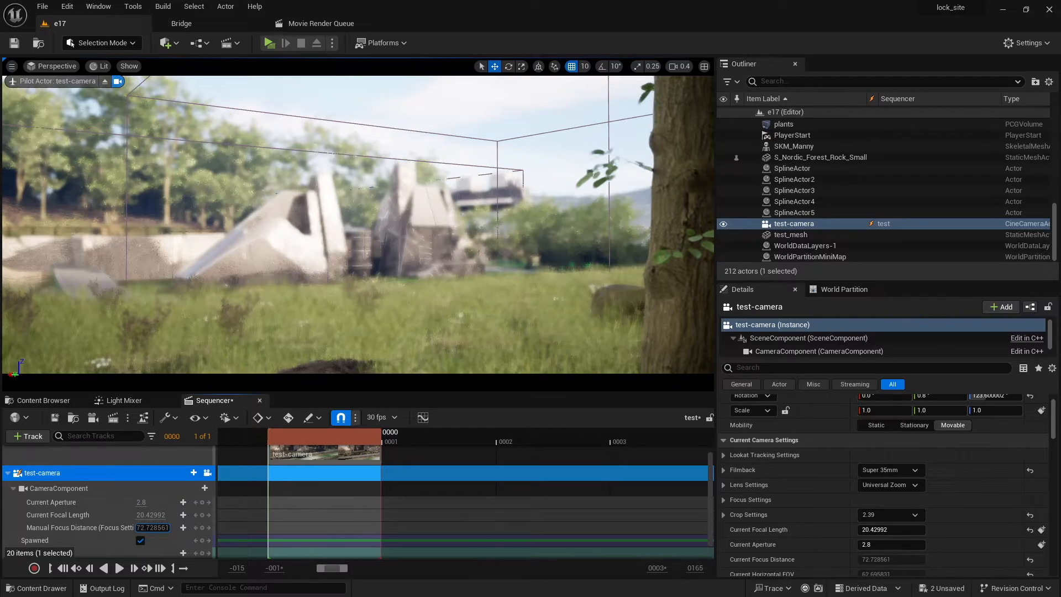
mouse_move(152, 527)
left_mouse_down()
mouse_move(143, 527)
mouse_move(152, 527)
left_mouse_up()
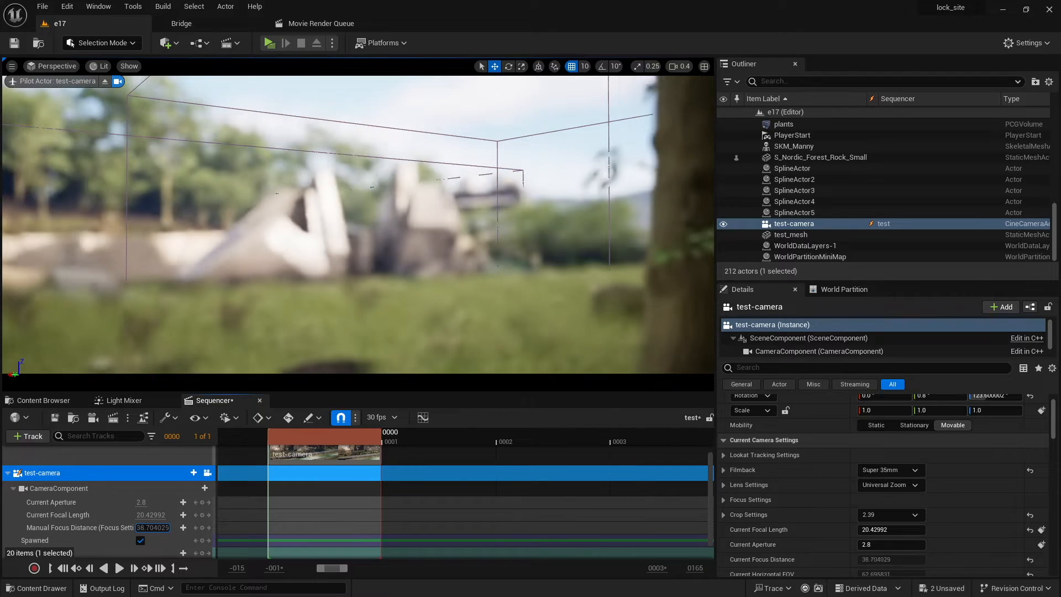
key("ctrl+z")
Lower the test-camera towards the grass and tilt it up to about 4°, keeping the ruins and tree trunk in frame
mouse_move(495, 286)
right_mouse_down()
mouse_move(547, 312)
mouse_move(500, 281)
right_mouse_up()
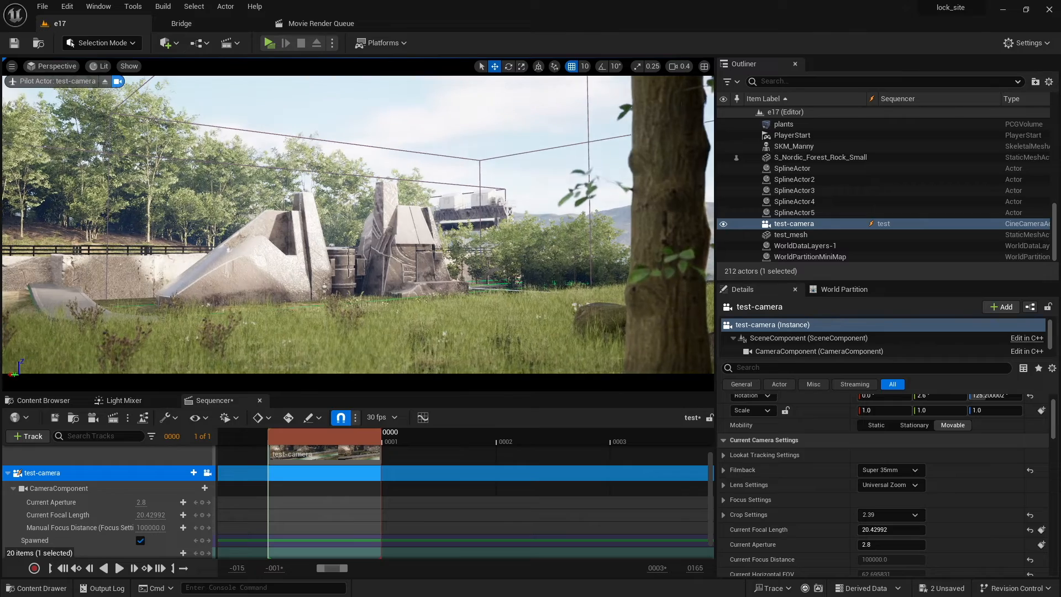
key("q")
key("e")
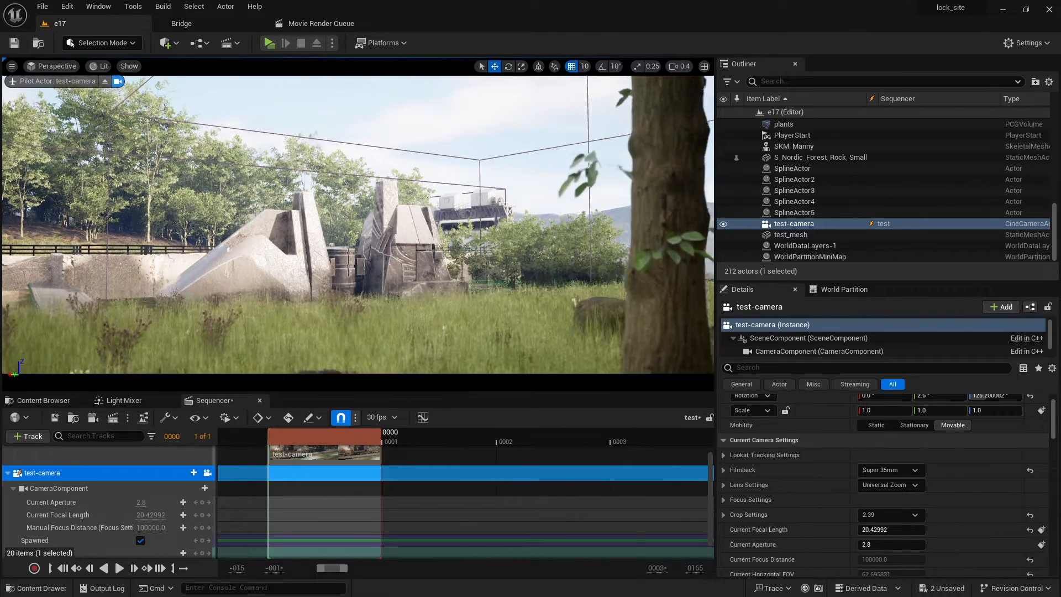
key("e")
right_click_drag(500, 281, 492, 269)
key("q")
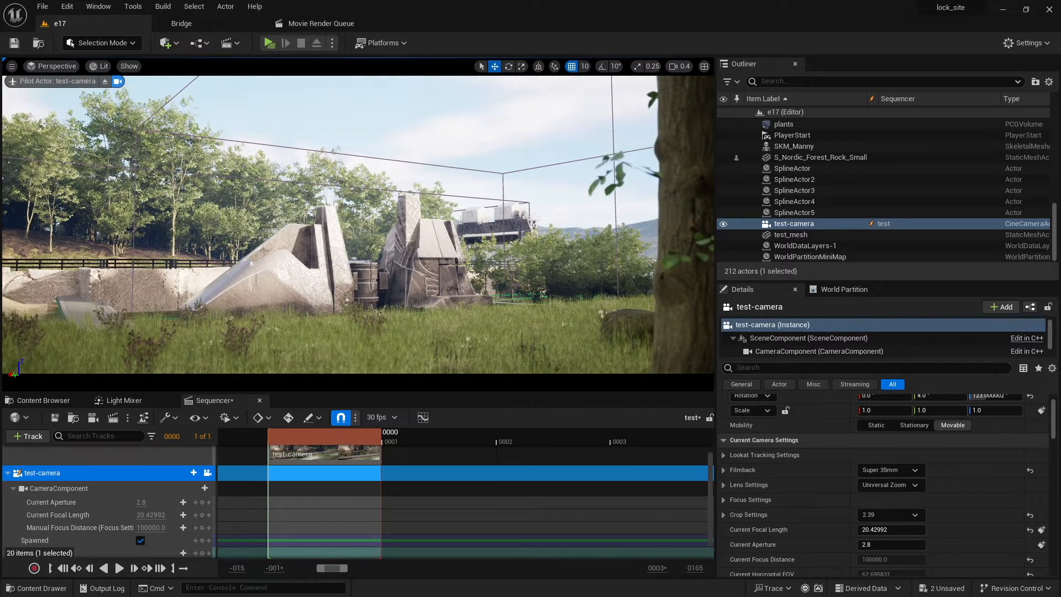
Fine-tune the test-camera's sideways position and height, tilting it up to about 5.8° to show more sky above the ruins
key("d")
key("a")
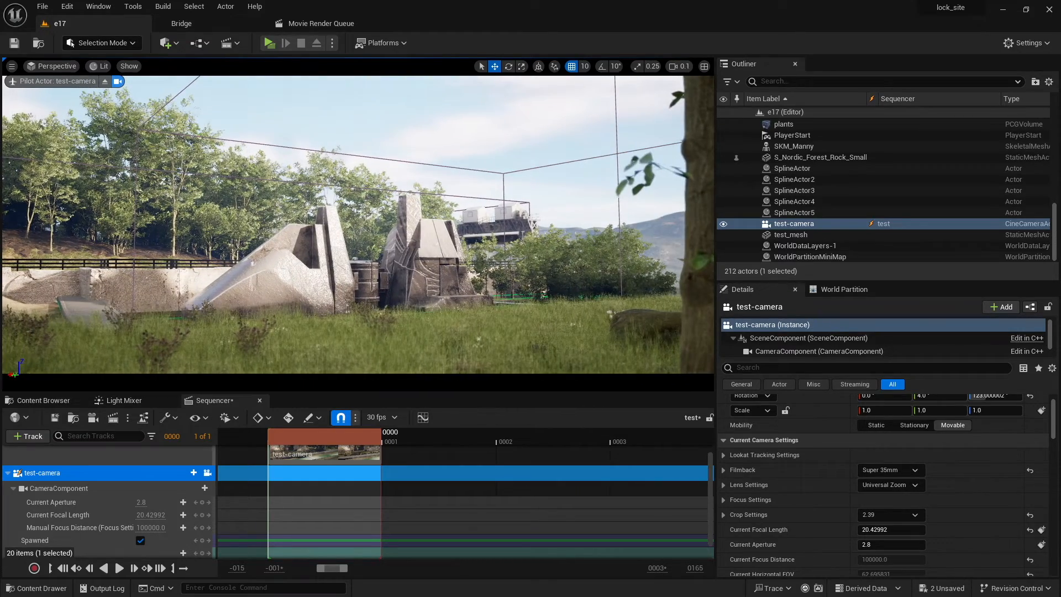
key("d")
mouse_move(492, 269)
right_mouse_down()
mouse_move(495, 309)
mouse_move(498, 262)
right_mouse_up()
key("q")
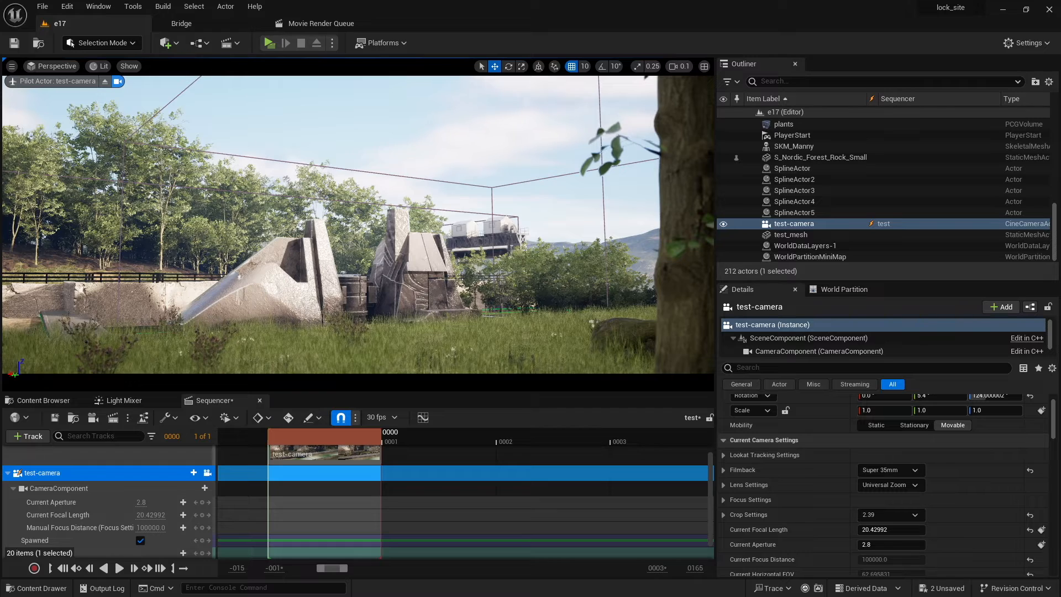
right_click_drag(498, 261, 492, 259)
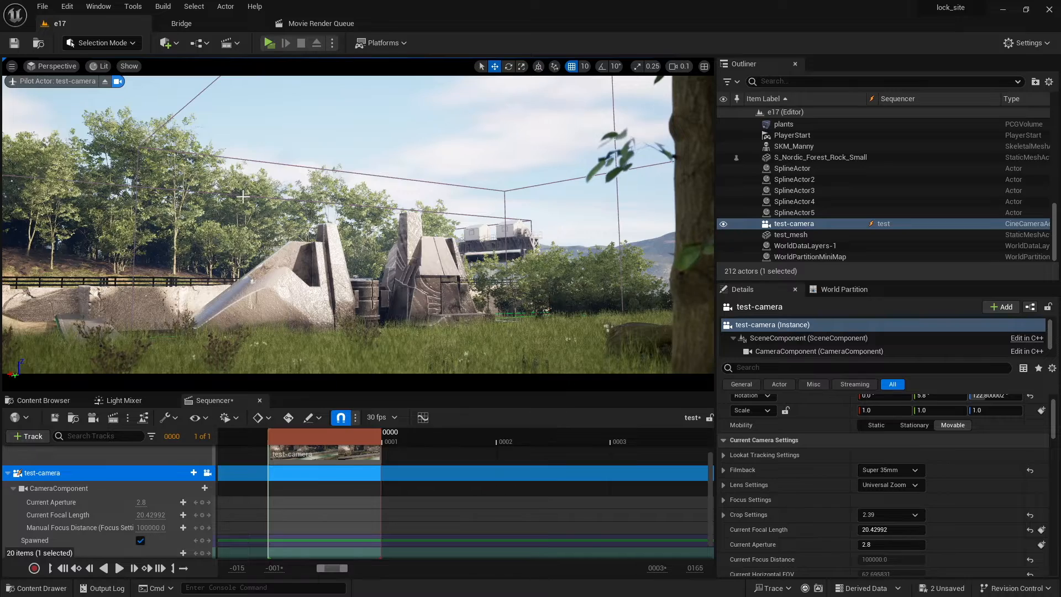
Try a different sunlight direction over the scene and undo the light change
key("ctrl+l")
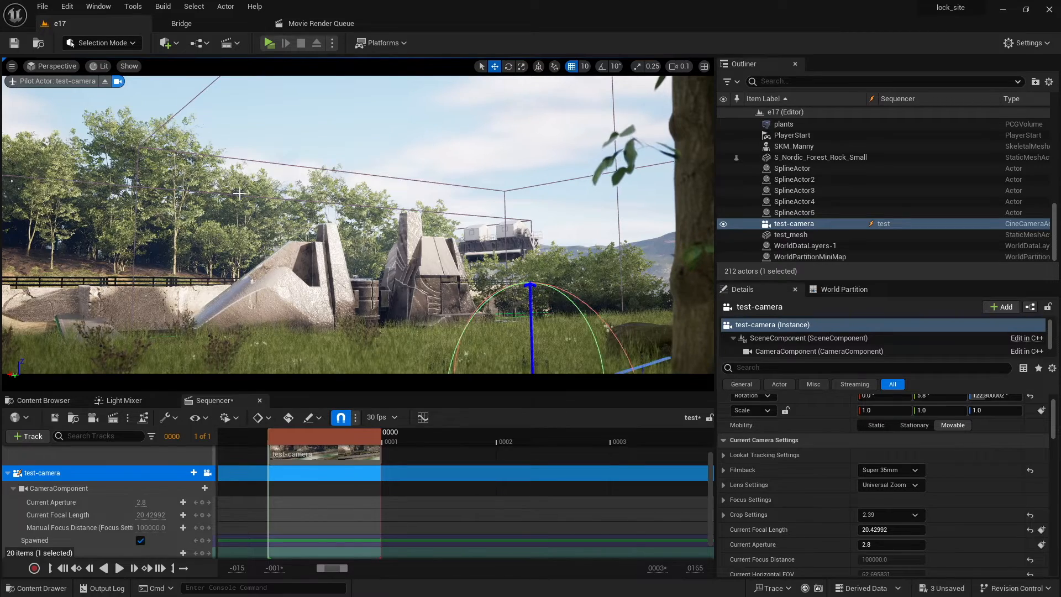
left_click(514, 302, "ctrl")
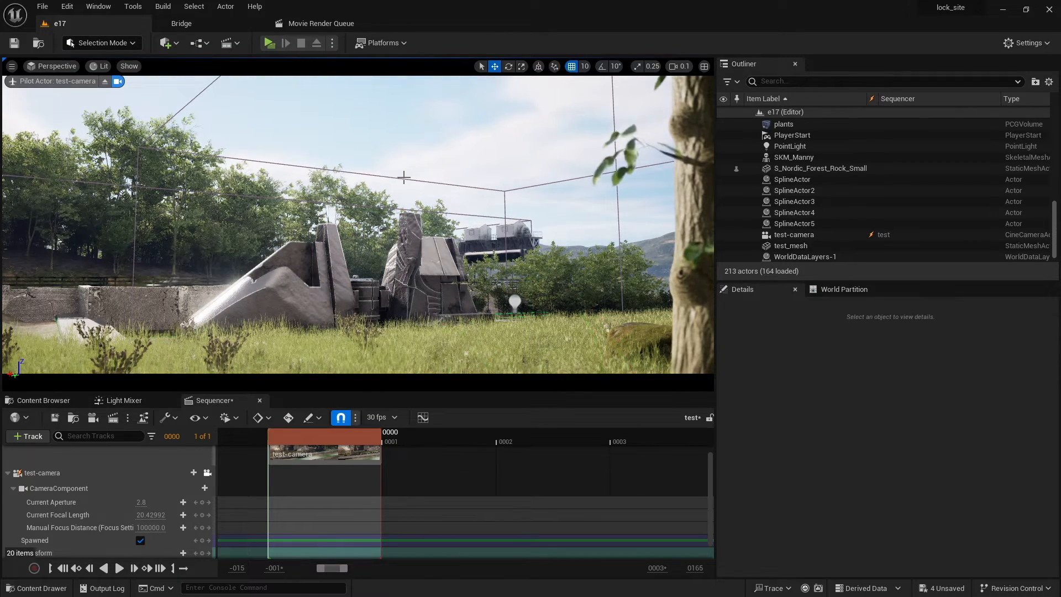
key("ctrl+z")
Change the viewport type to Cinematic Viewport and view the scene through test-camera
left_click(54, 67)
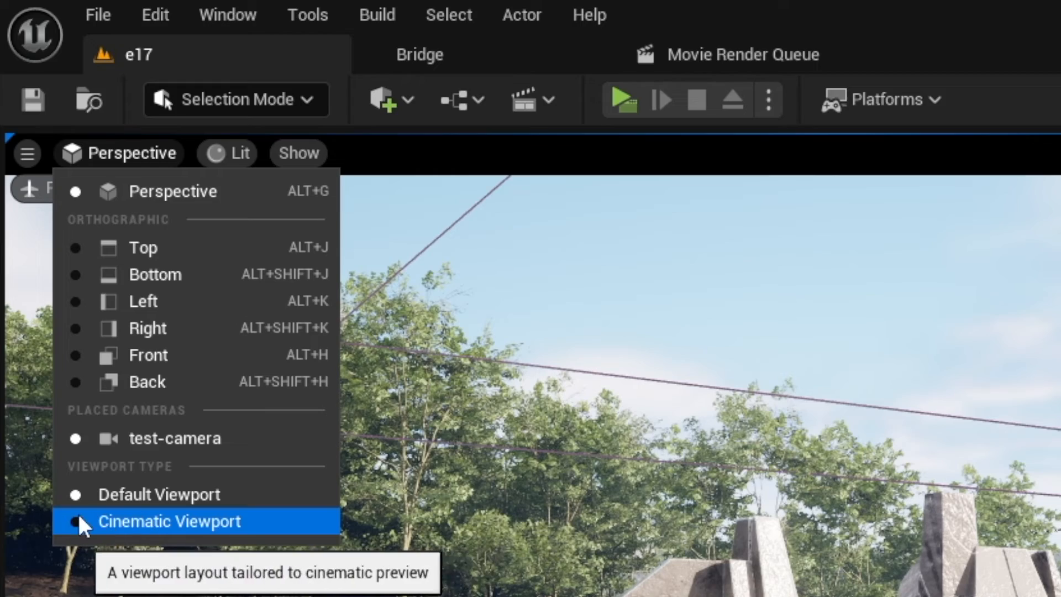
left_click(142, 519)
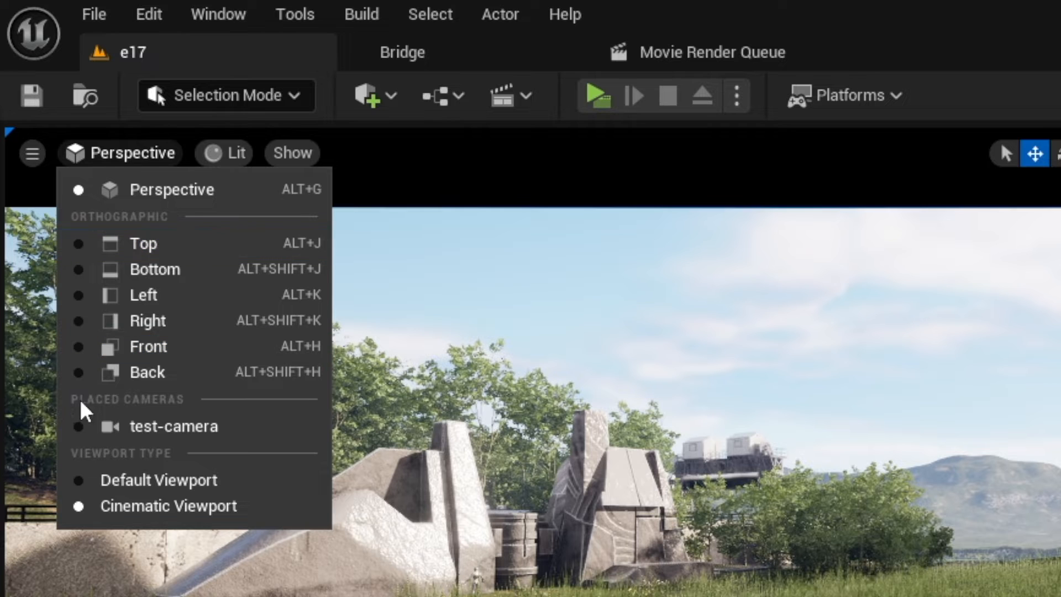
left_click(166, 426)
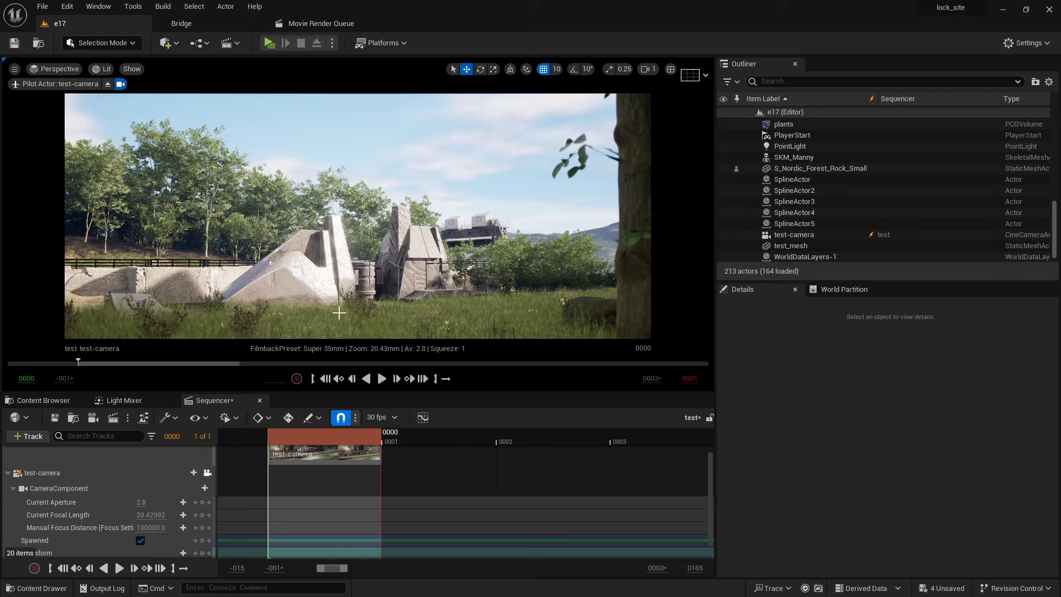
left_click(55, 69)
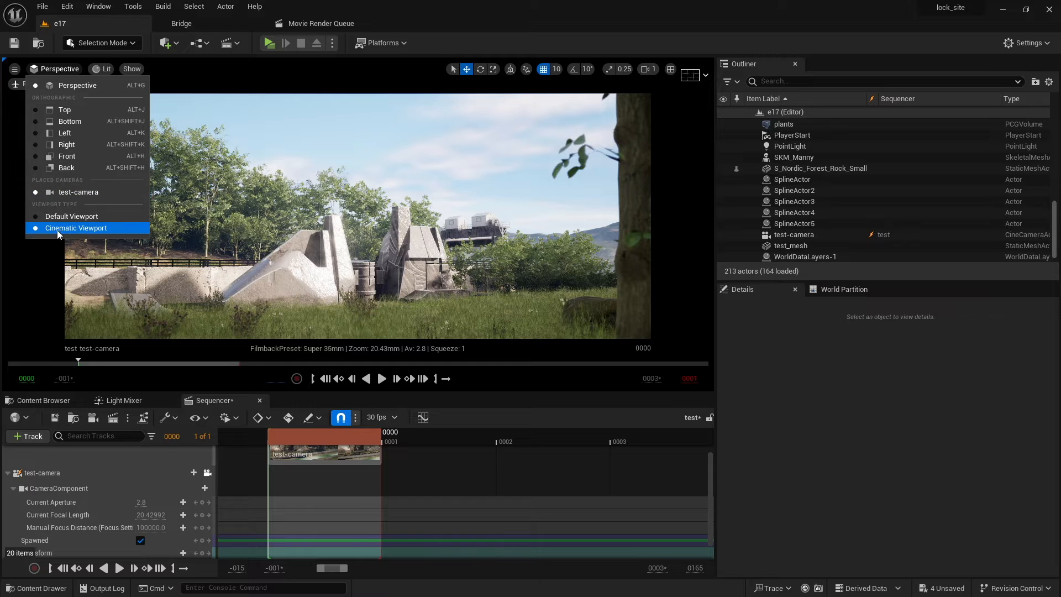
left_click(167, 134)
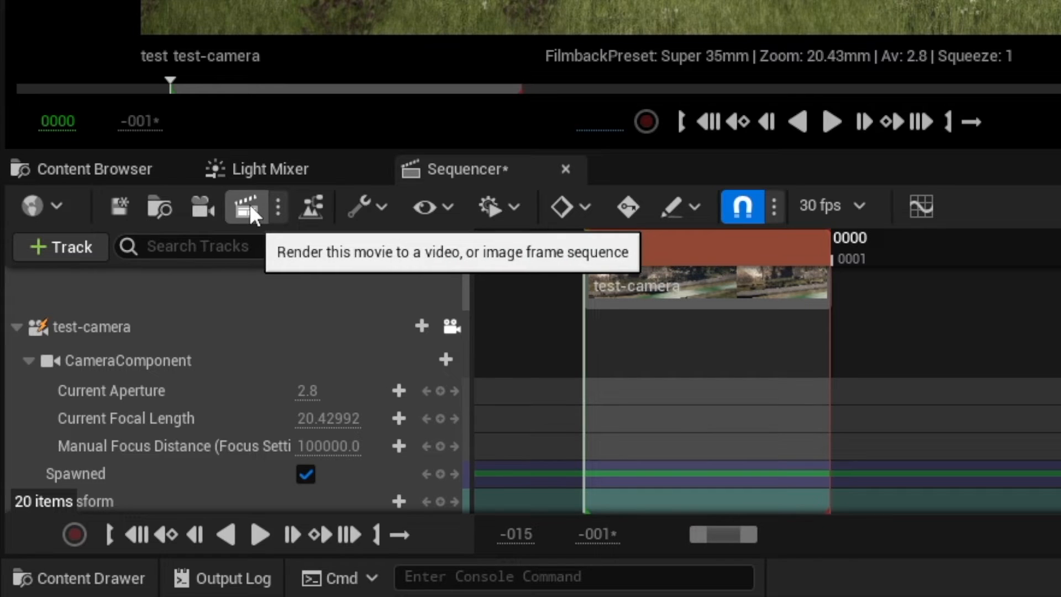
Open Movie Render Queue from the sequence and add the test level sequence as an enabled render job
left_click(278, 207)
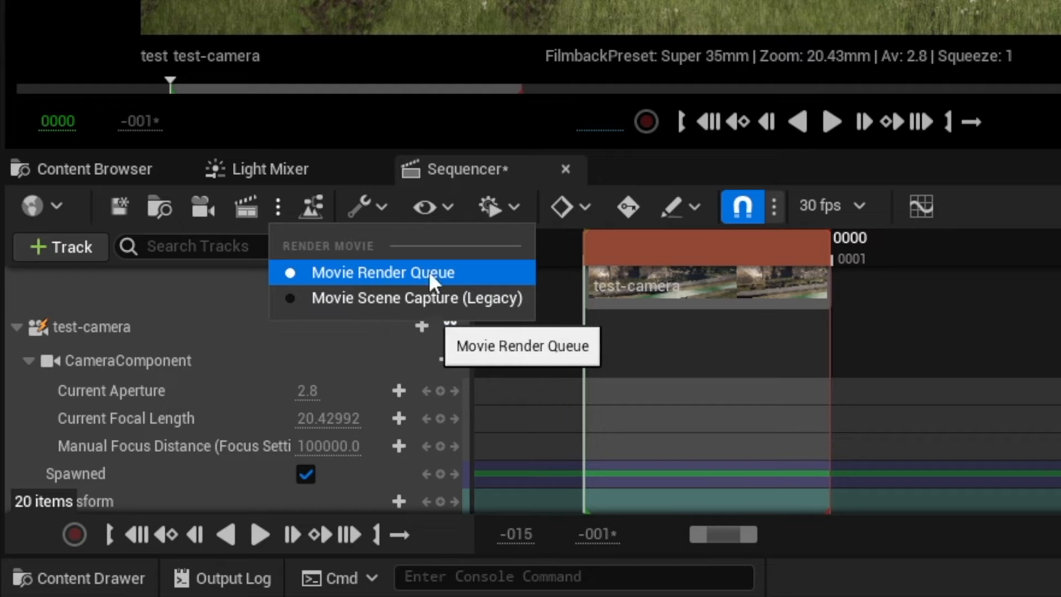
left_click(250, 207)
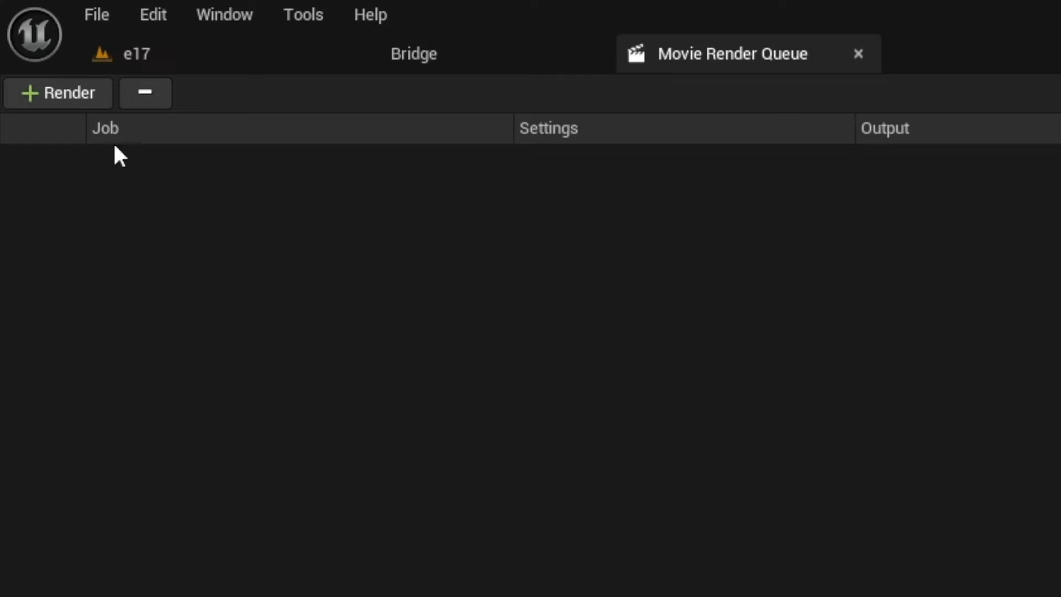
left_click(77, 92)
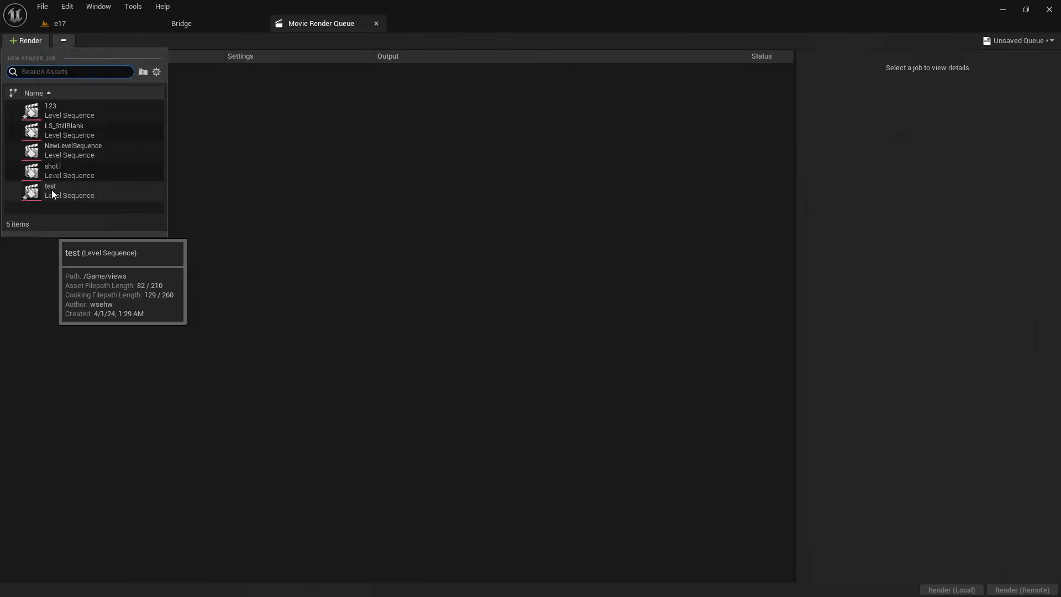
left_click(105, 433)
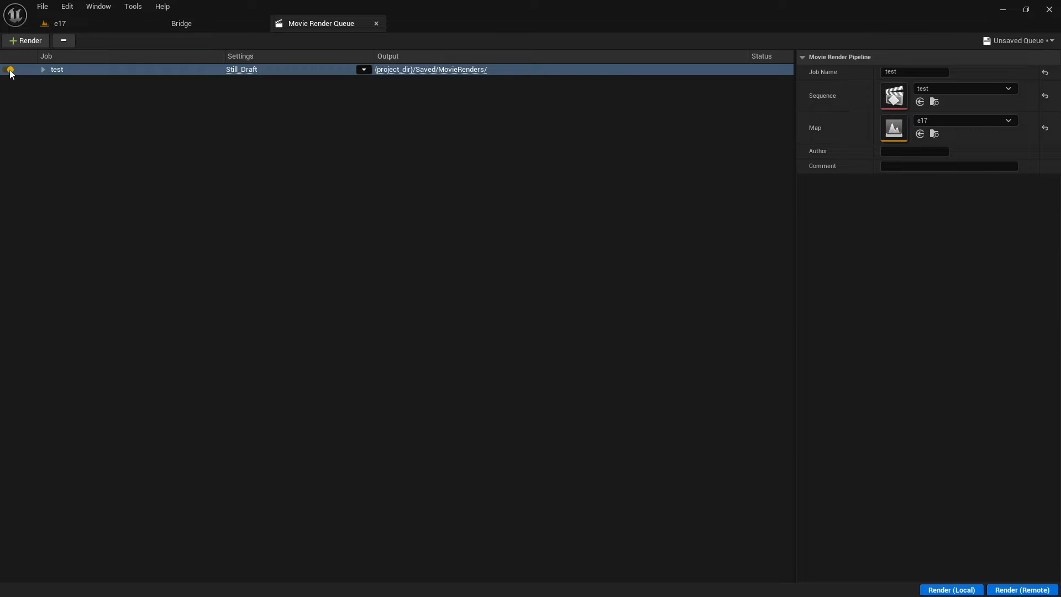
left_click(10, 71)
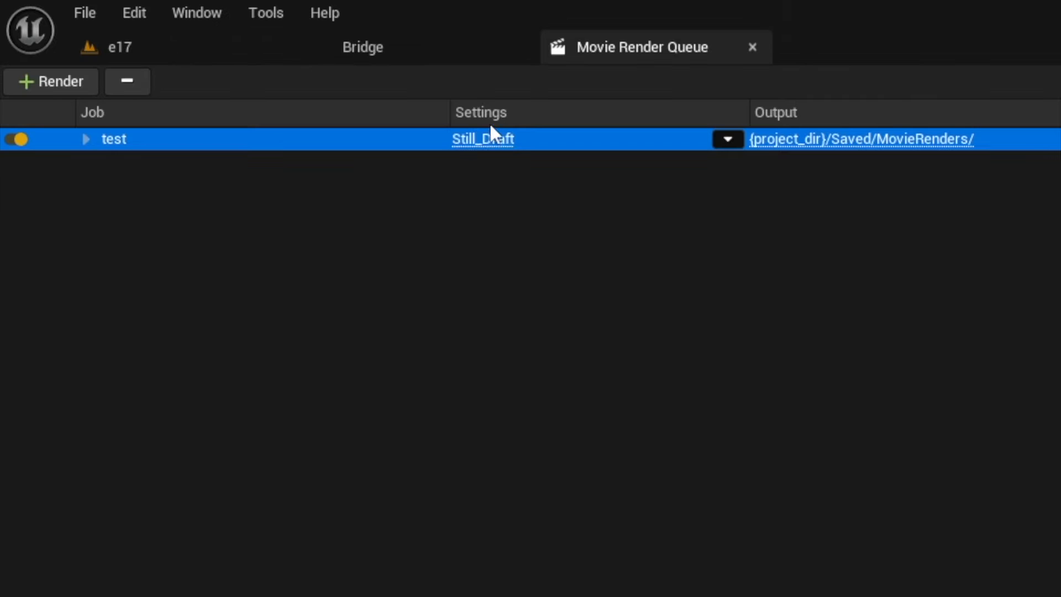
Open the test job's render settings and load the Still_Draft preset
left_click(491, 141)
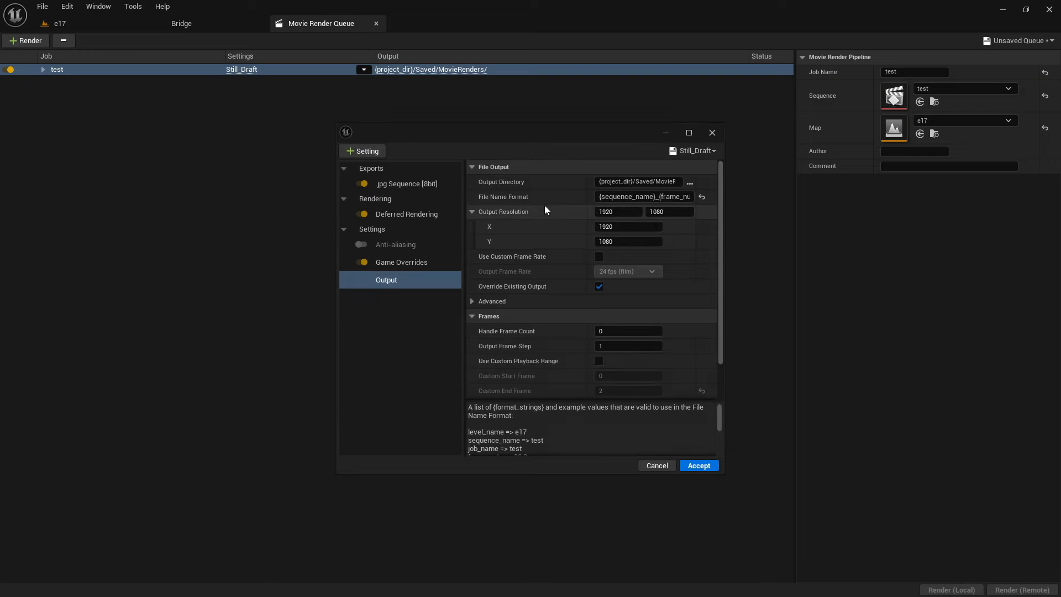
left_click(693, 150)
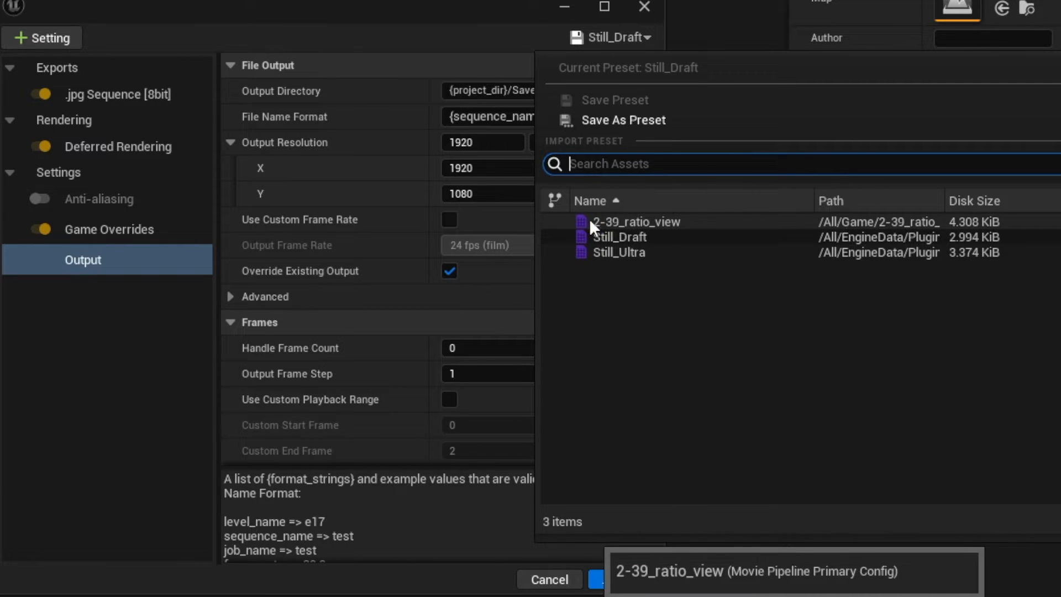
left_click(614, 237)
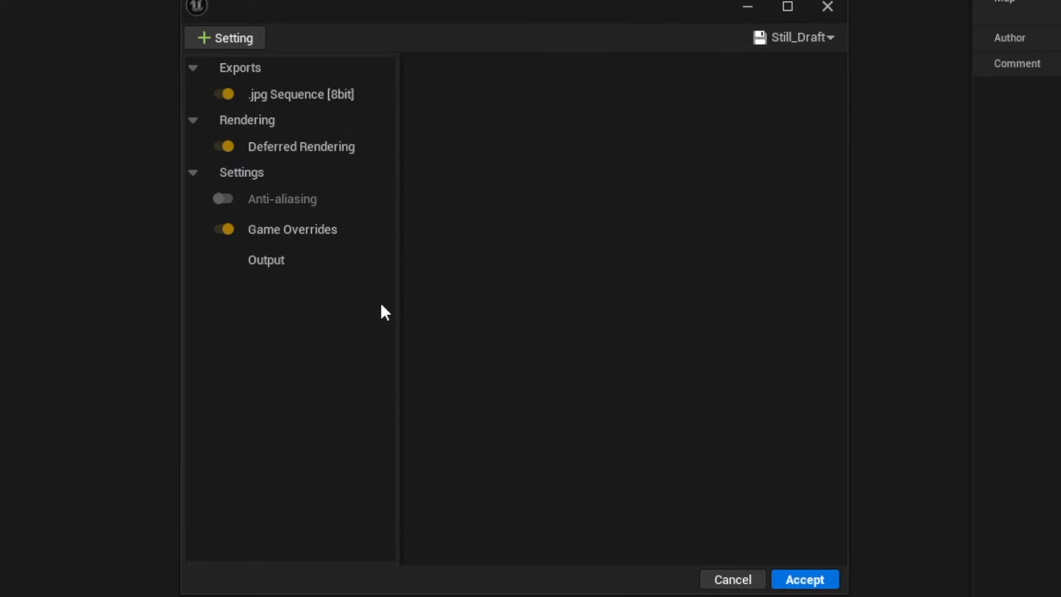
Set the job's output directory to the view folder in Downloads and accept the render settings
left_click(270, 259)
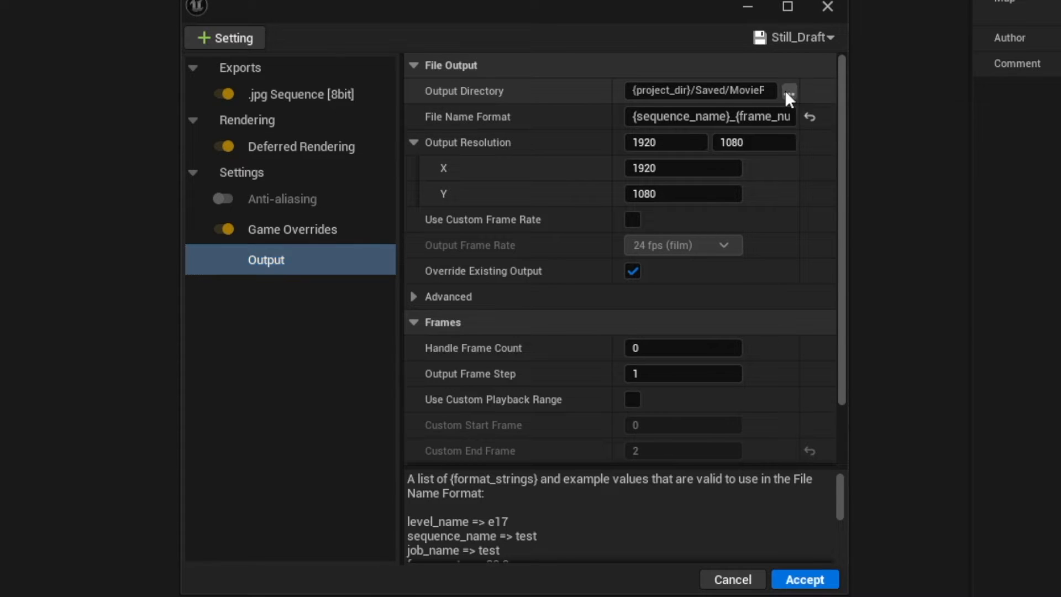
left_click(788, 92)
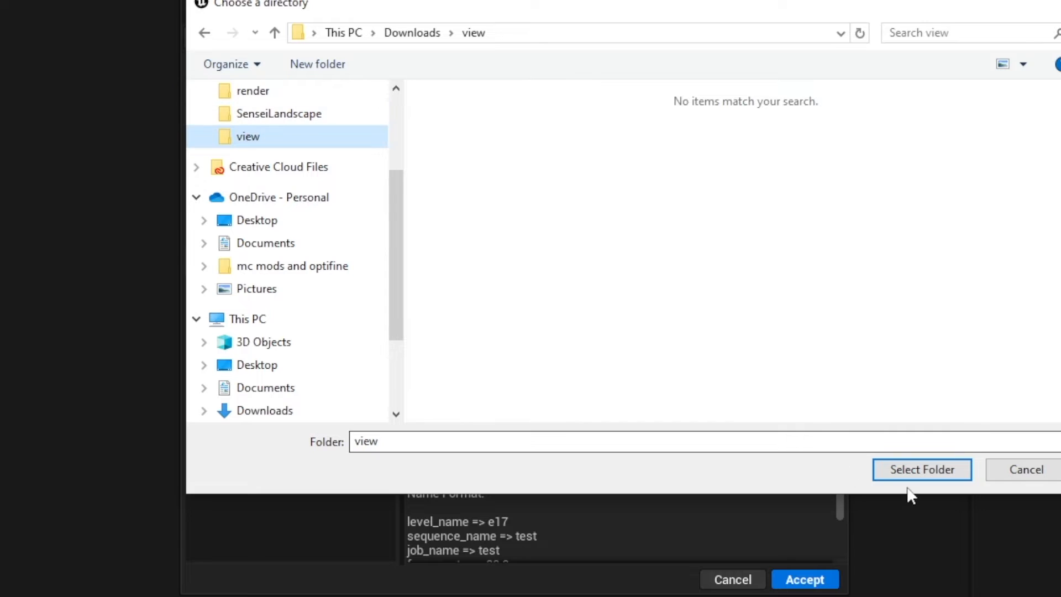
left_click(905, 469)
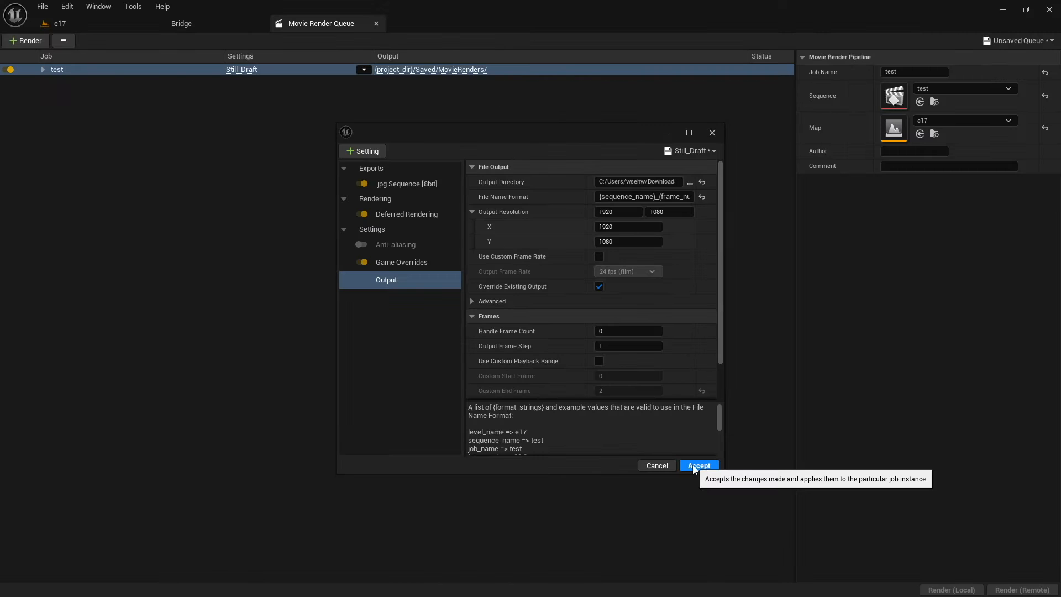
left_click(800, 581)
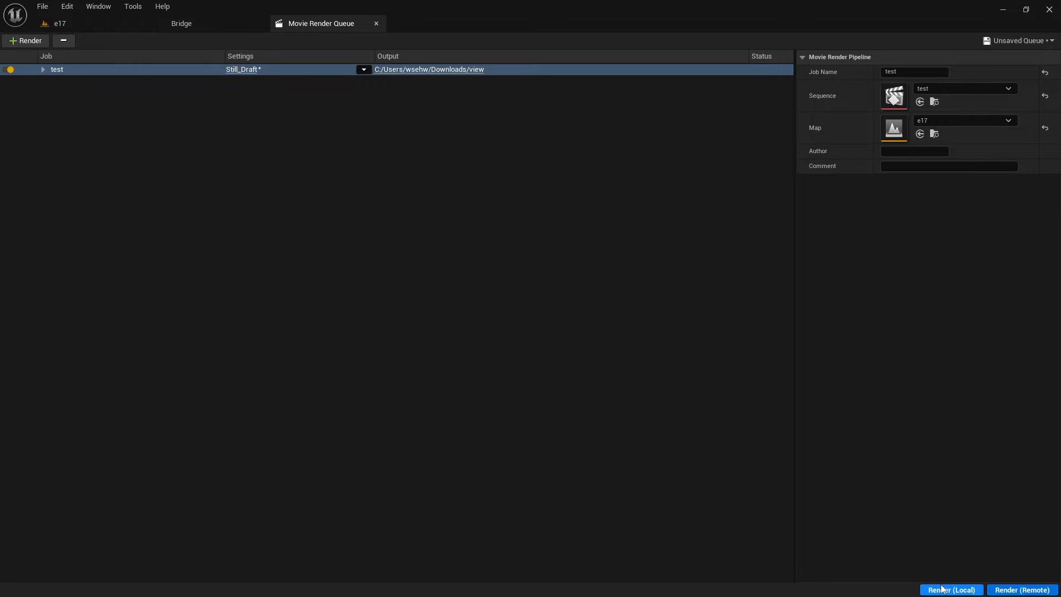
Render the test job locally and inspect the output image test_0000.jpeg alongside View1.0000.png, closing both images
left_click(946, 589)
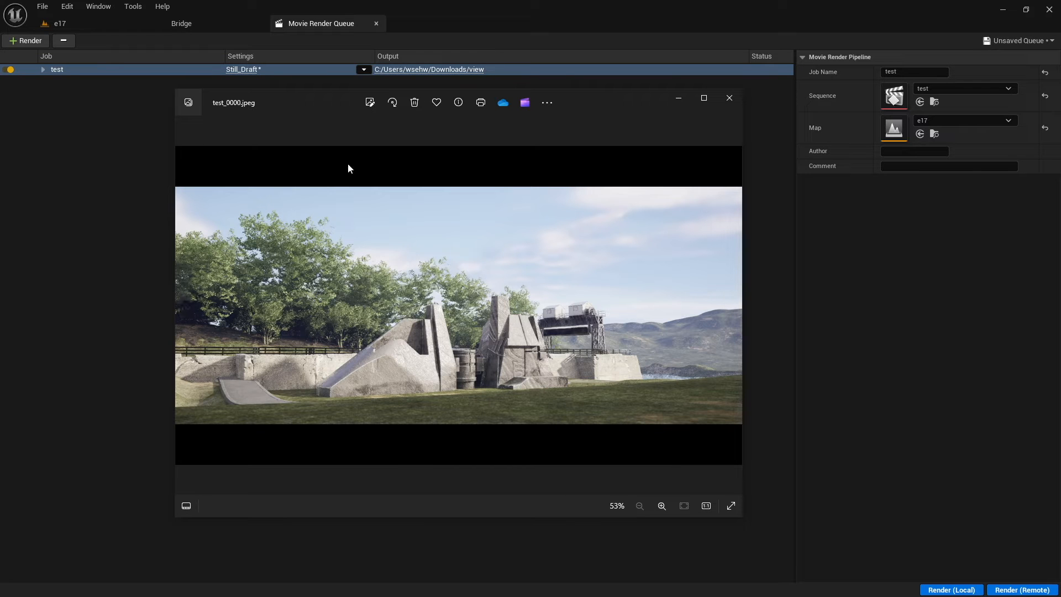
scroll(440, 379, "up", 2)
scroll(441, 379, "down", 2)
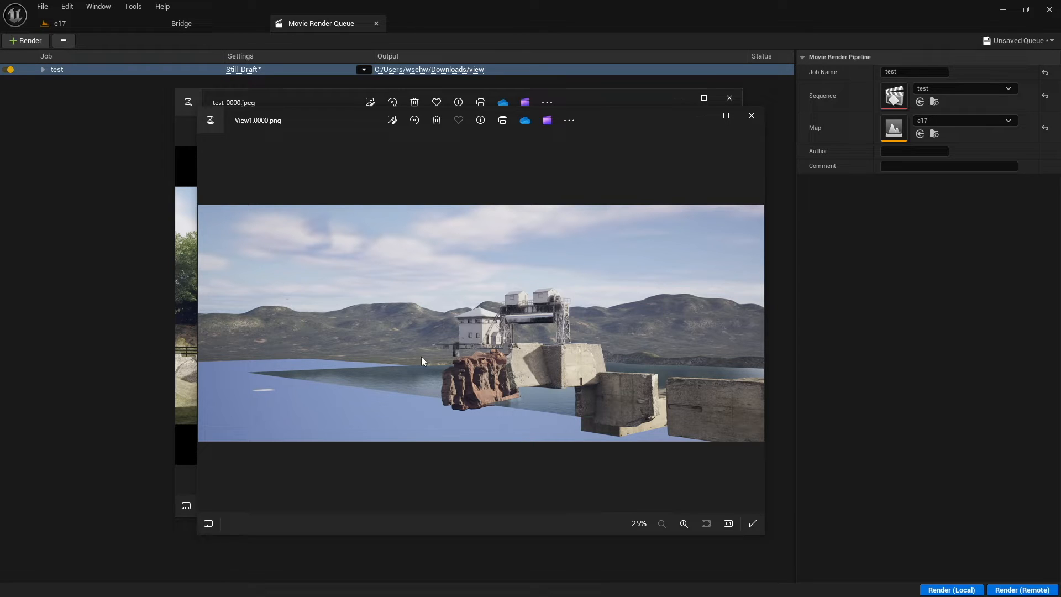
left_click(750, 117)
left_click(729, 97)
Capture the test sequence from the e17 level with Movie Scene Capture (Legacy), saving the selected unsaved content
left_click(82, 29)
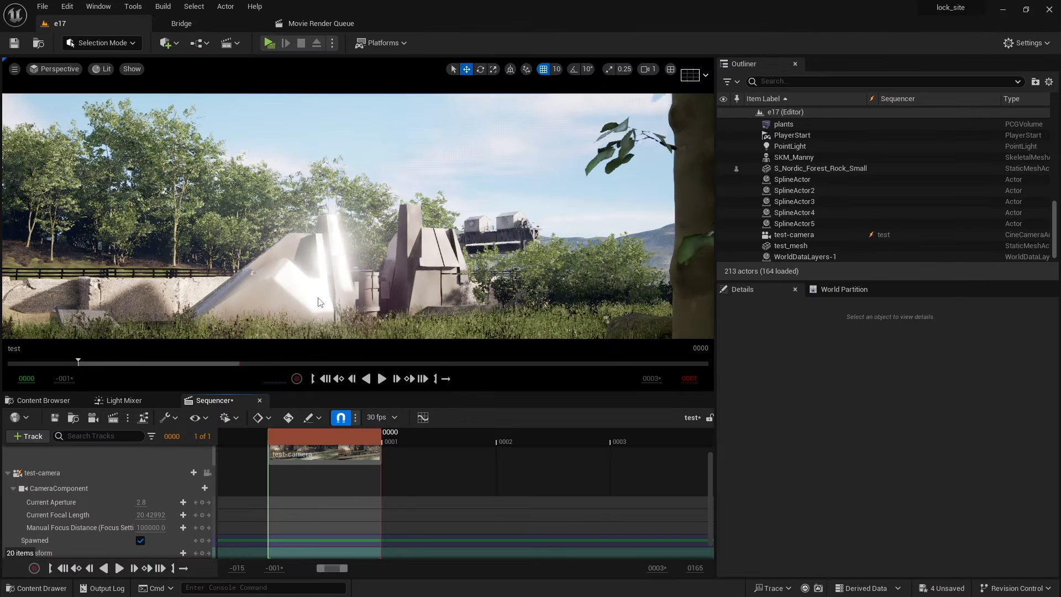
left_click(125, 414)
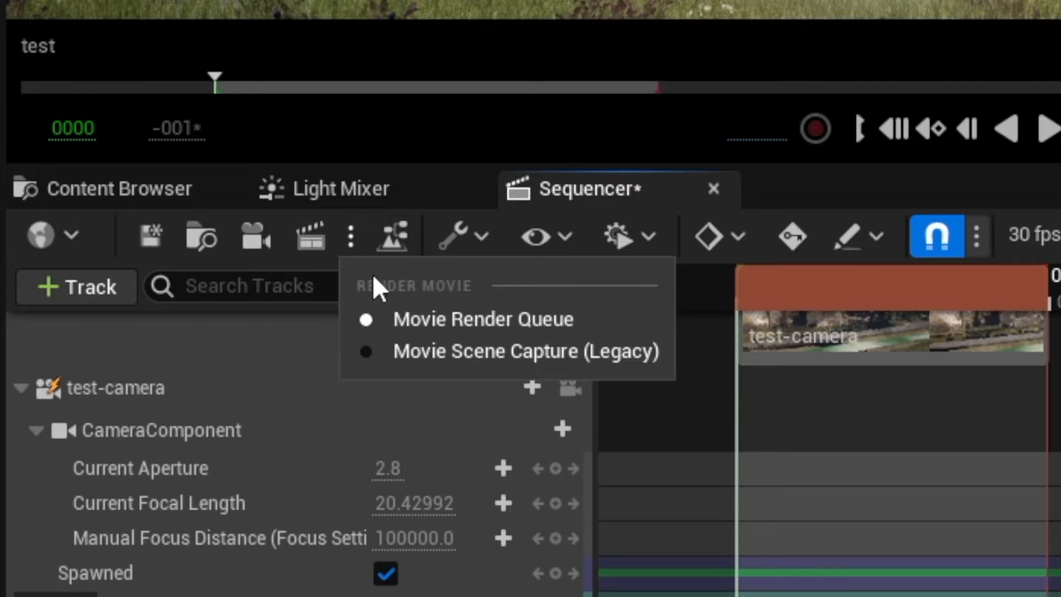
left_click(430, 353)
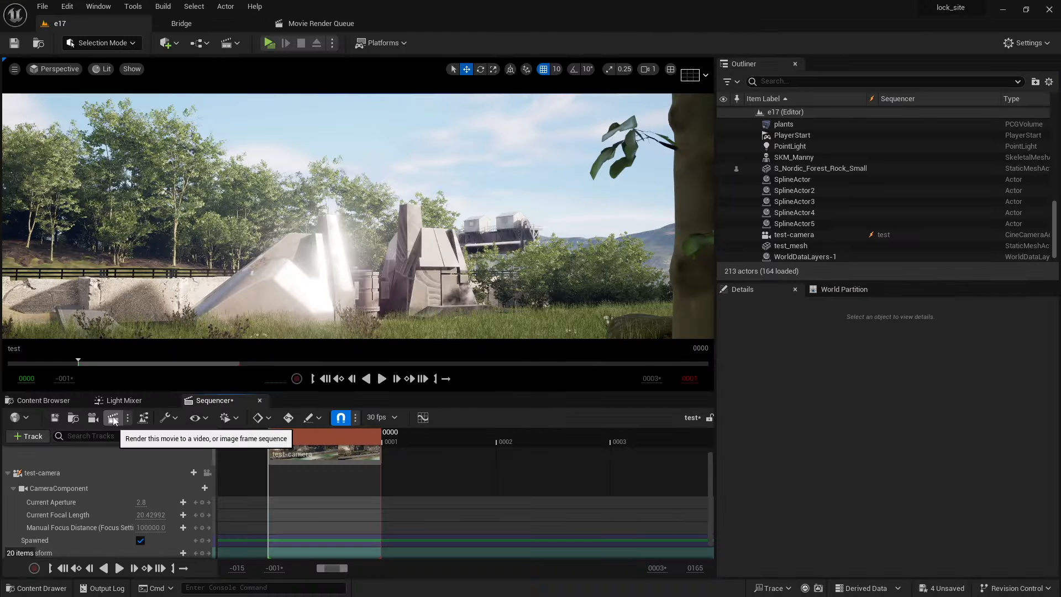
left_click(310, 236)
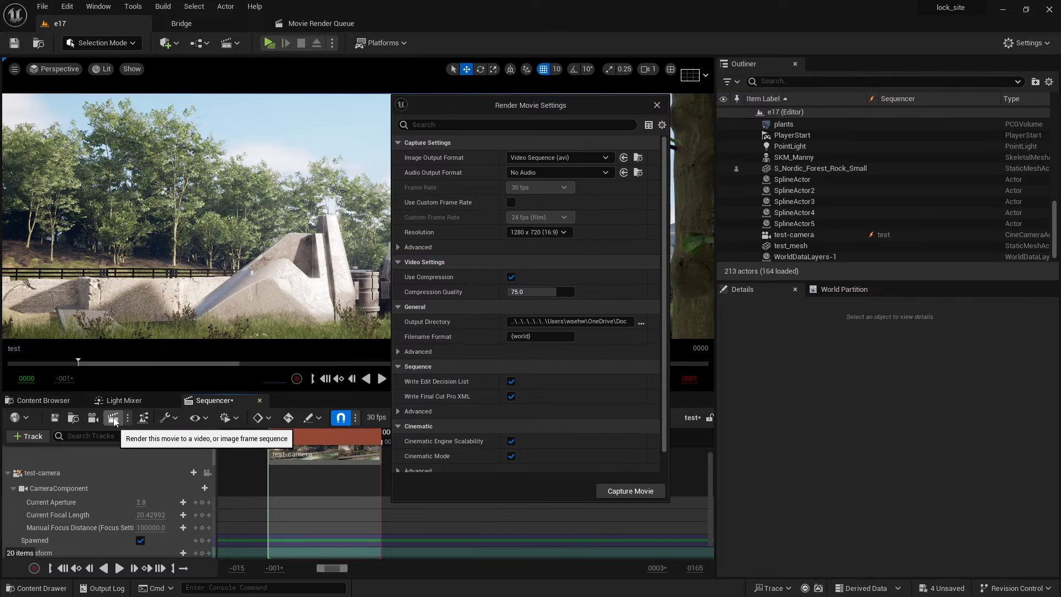
left_click(634, 490)
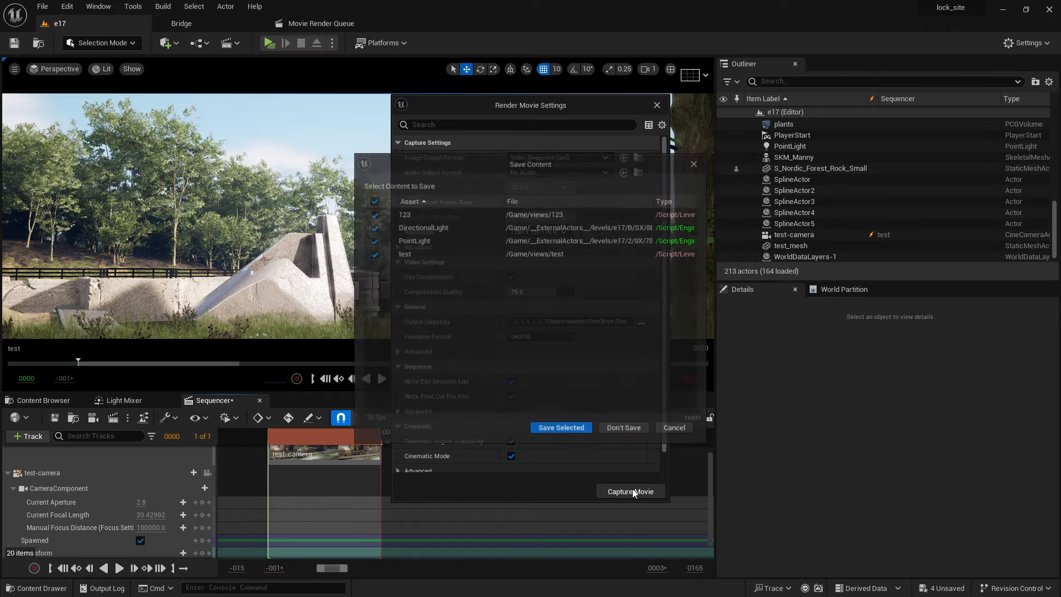
left_click(566, 431)
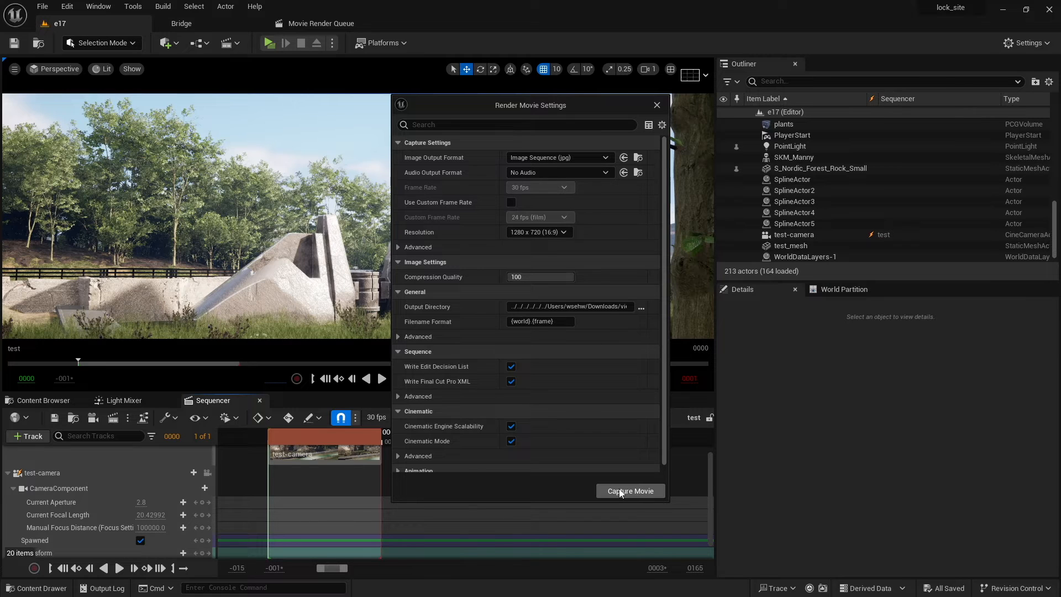
left_click(657, 105)
Set the sequence's render method back to Movie Render Queue and reopen the queue
left_click(127, 418)
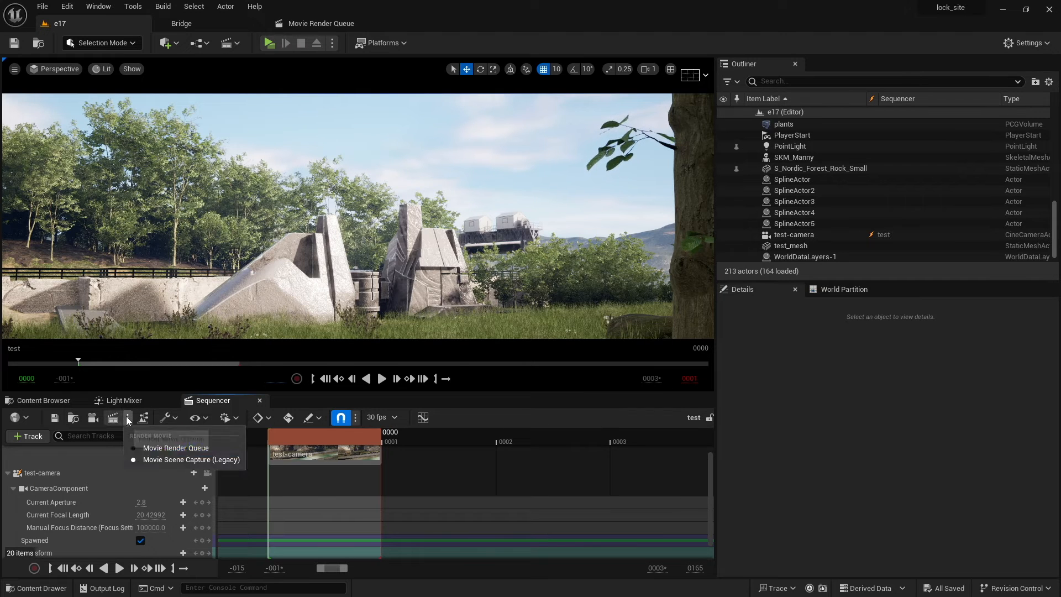
left_click(175, 447)
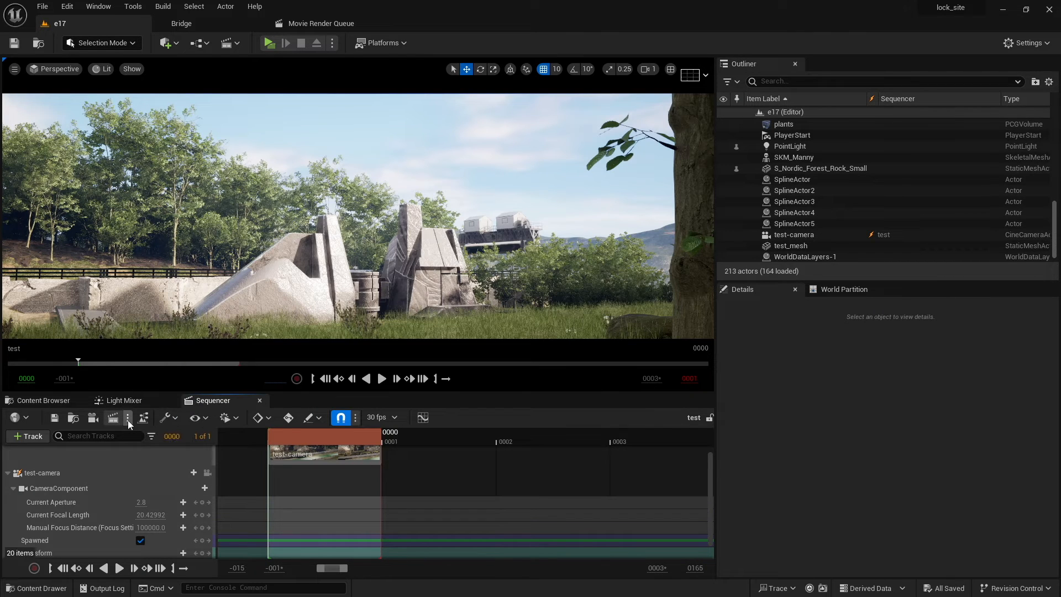
left_click(114, 418)
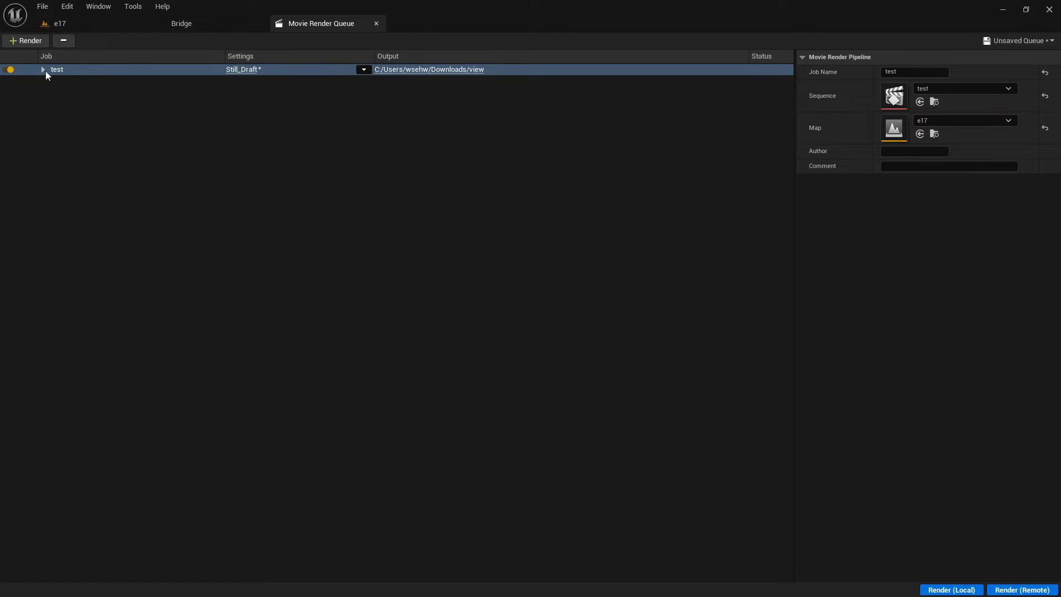
Add the test level sequence as a second render job and disable the first job
left_click(26, 41)
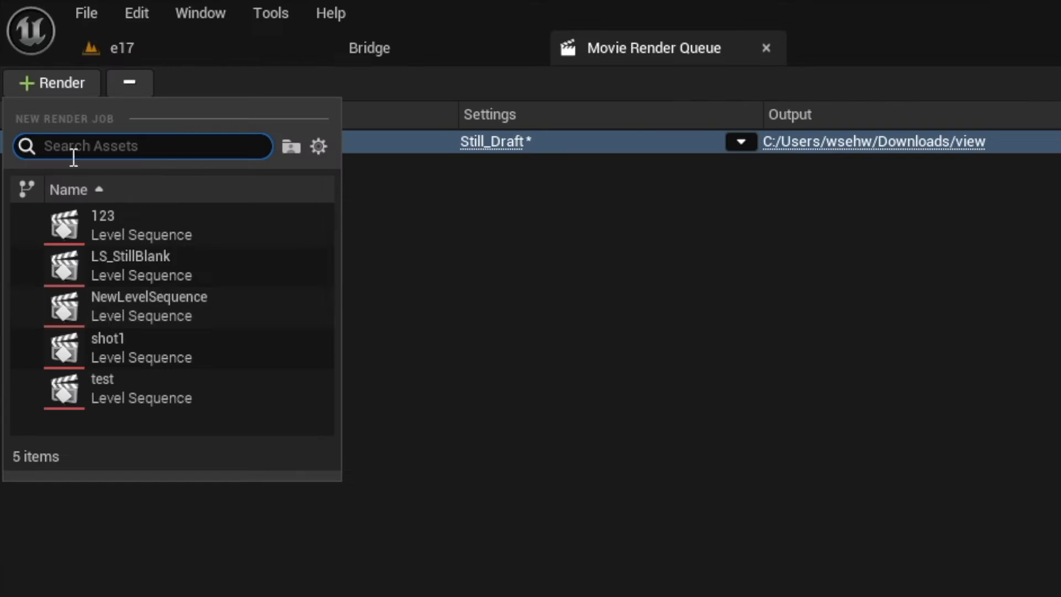
left_click(54, 185)
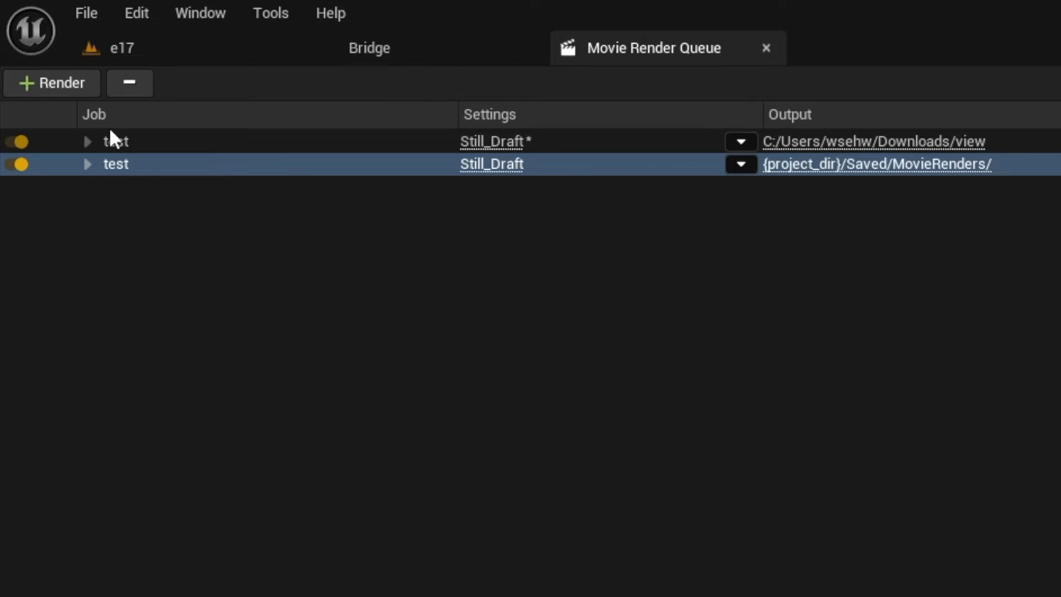
left_click(20, 141)
Load the 2-39_ratio_view preset in the second job's render settings and show its output settings
left_click(491, 163)
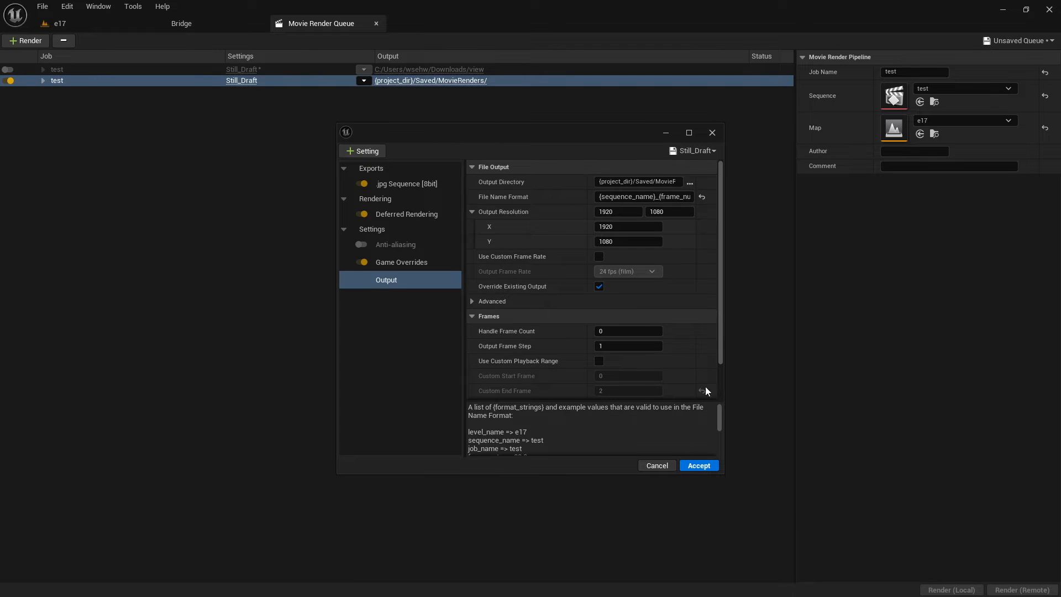
left_click(700, 151)
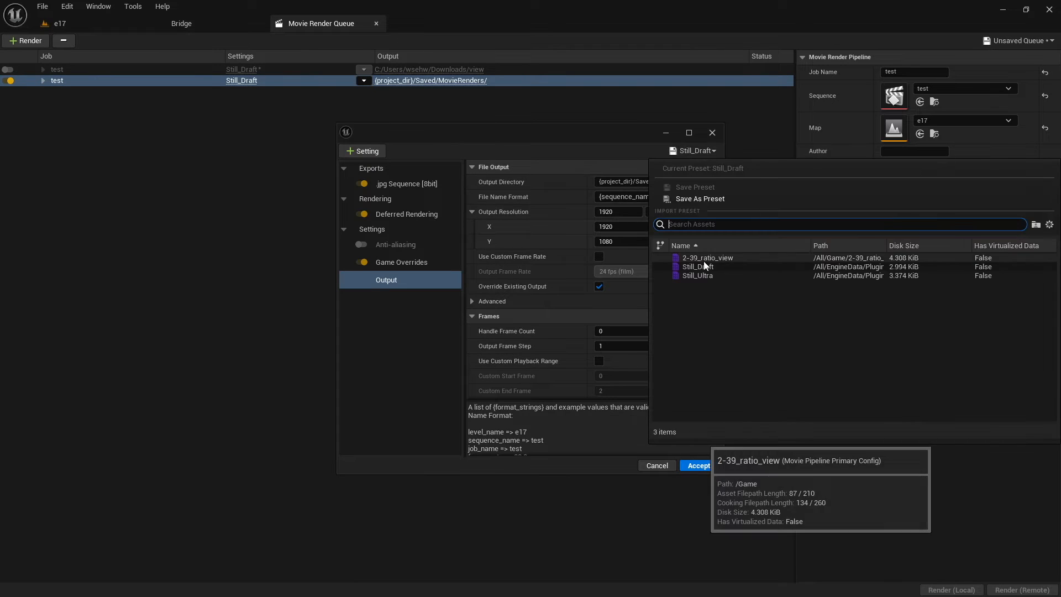
left_click(693, 260)
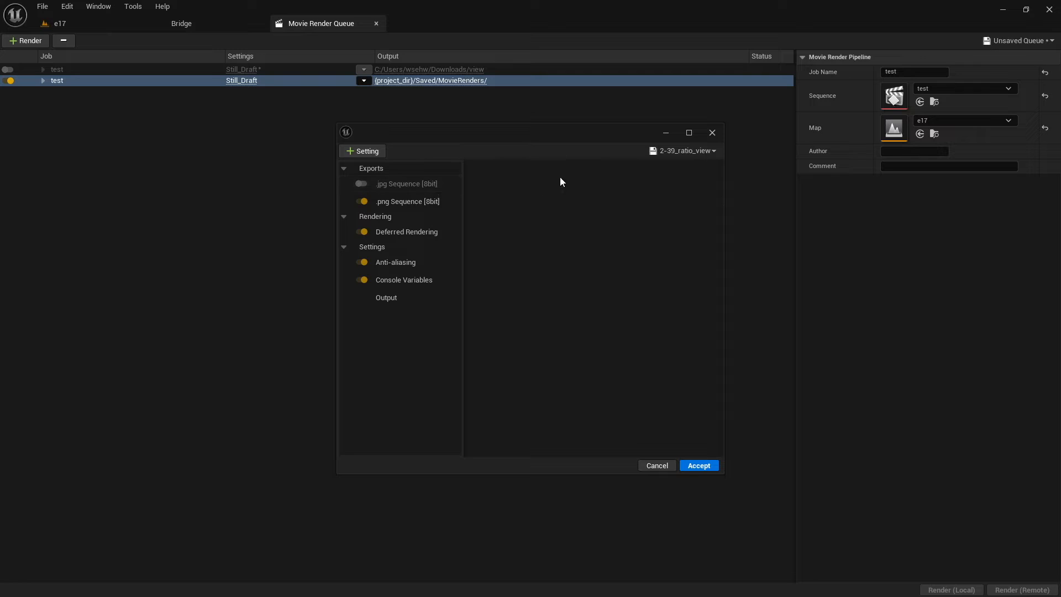
left_click(386, 297)
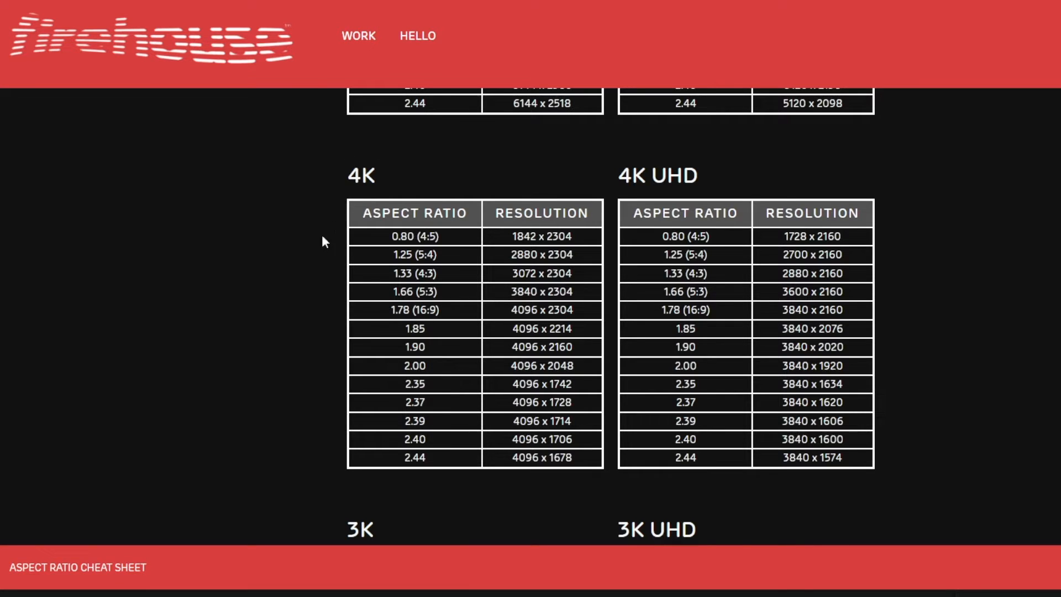
Look up the 4K resolution for the 2.39 aspect ratio on the Aspect Ratio Cheat Sheet web page in the browser
left_click_drag(514, 422, 580, 429)
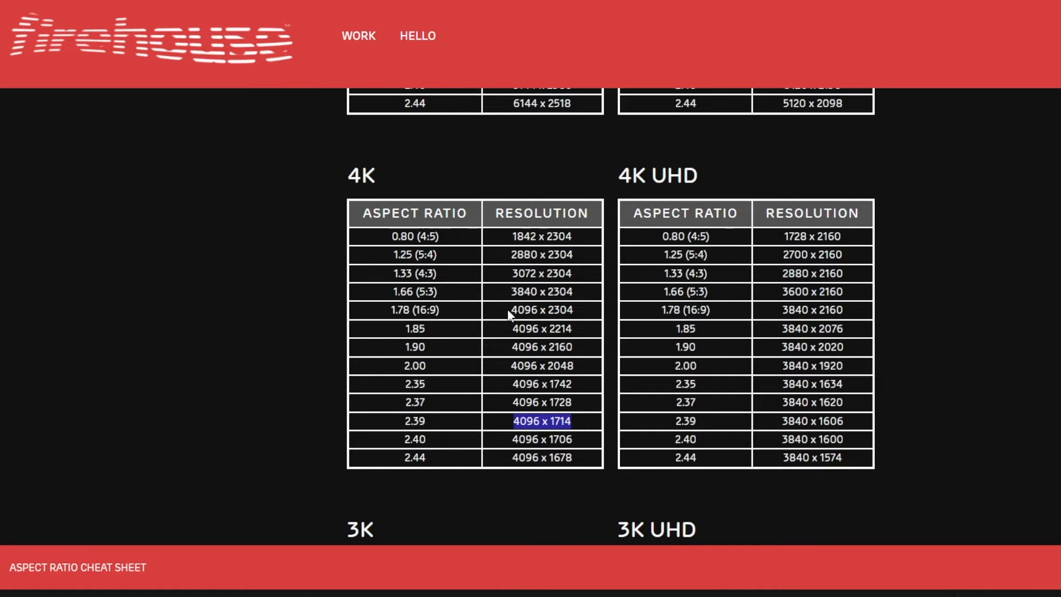
scroll(507, 309, "down", 10)
scroll(383, 271, "up", 11)
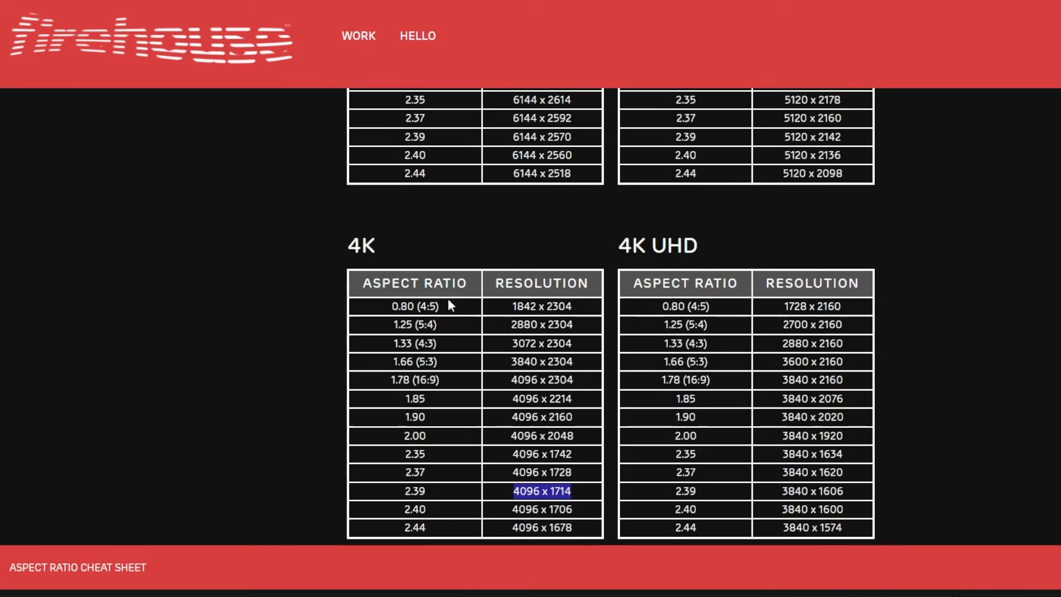
scroll(452, 304, "up", 5)
scroll(455, 293, "down", 5)
scroll(456, 287, "down", 3)
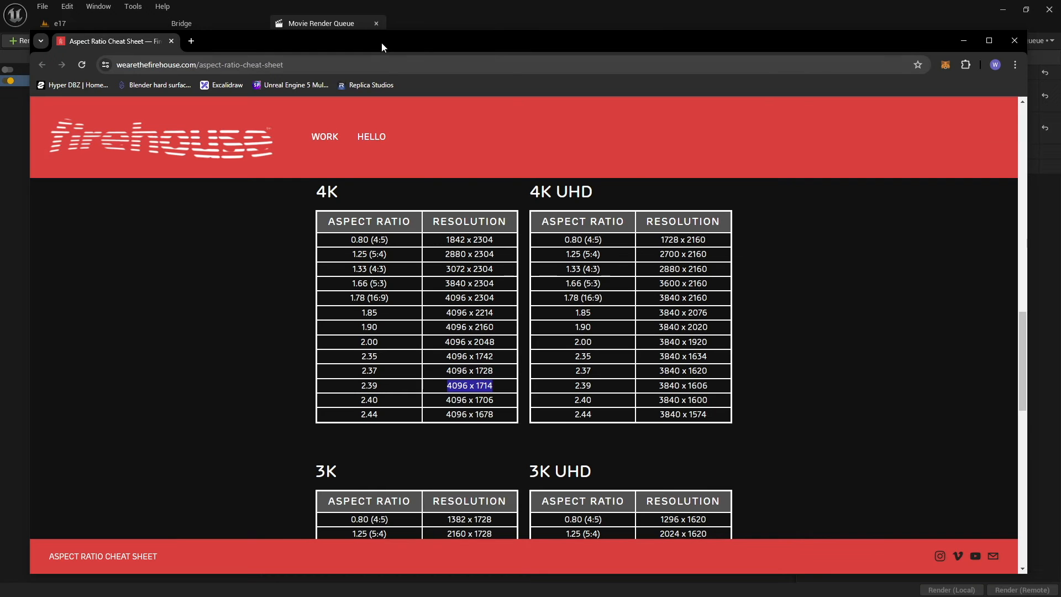
left_click_drag(400, 43, 0, 46)
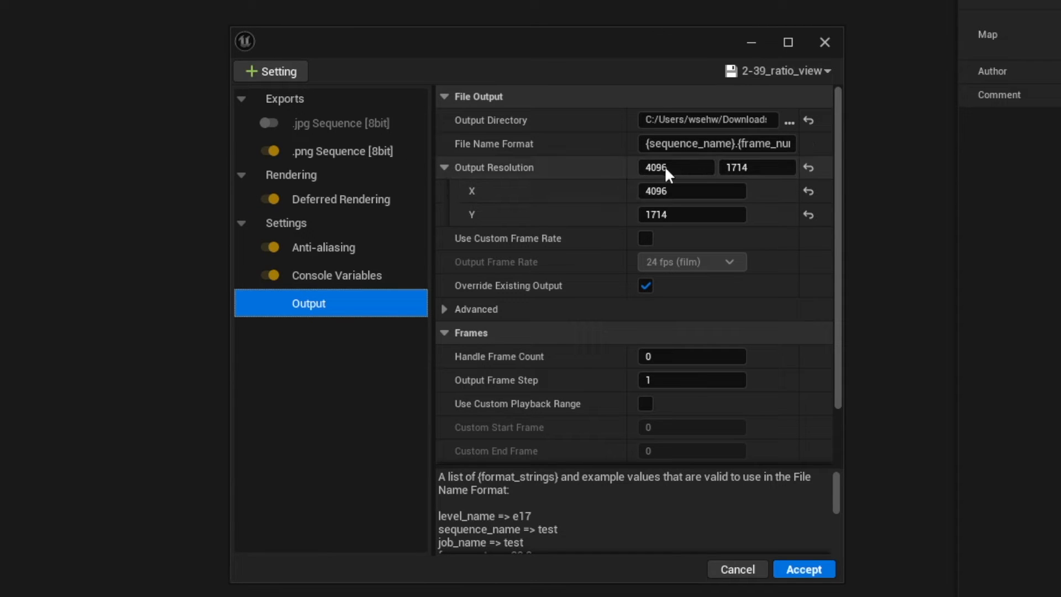
Review the 2-39_ratio_view preset's output and export format settings and the list of additional settings that can be added
scroll(590, 304, "down", 3)
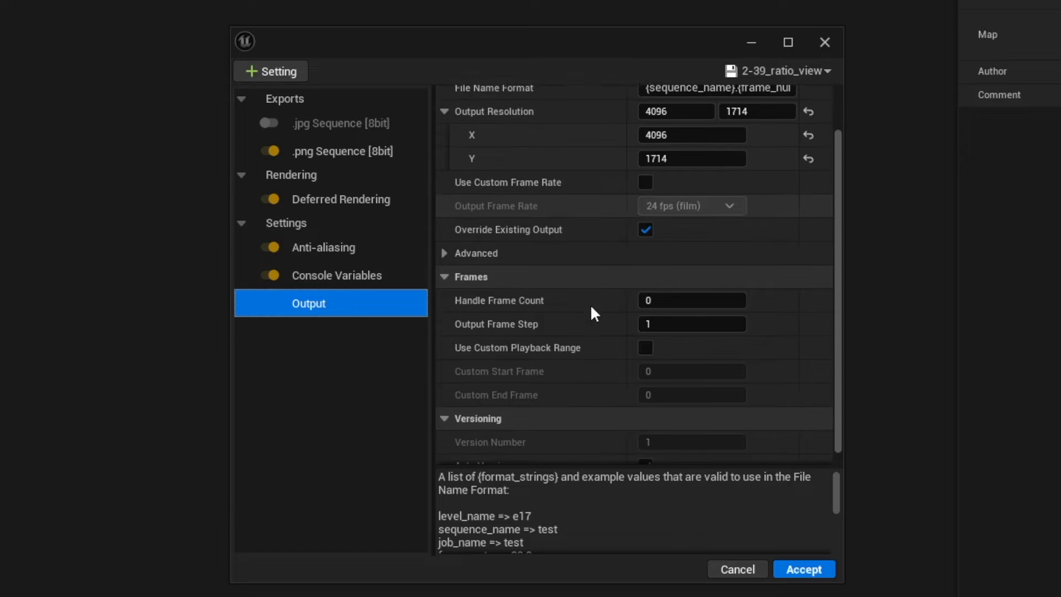
scroll(563, 347, "up", 3)
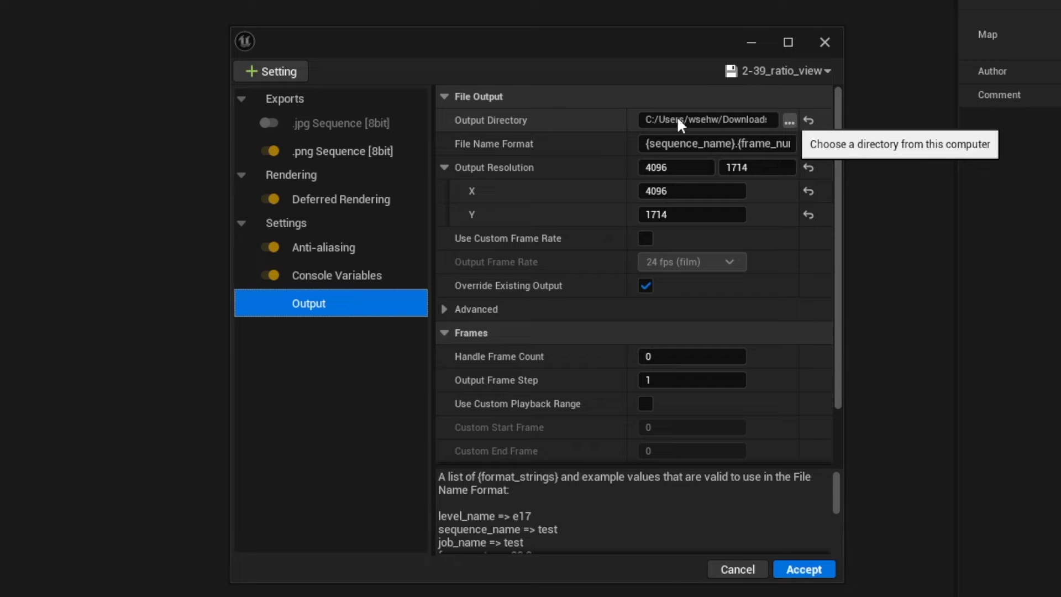
left_click(298, 123)
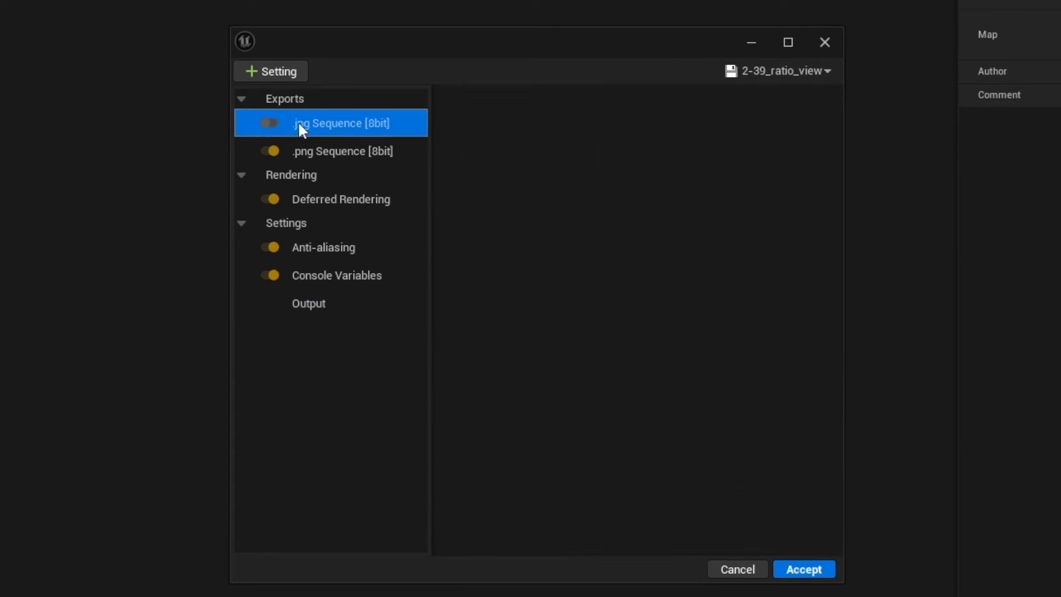
left_click(270, 71)
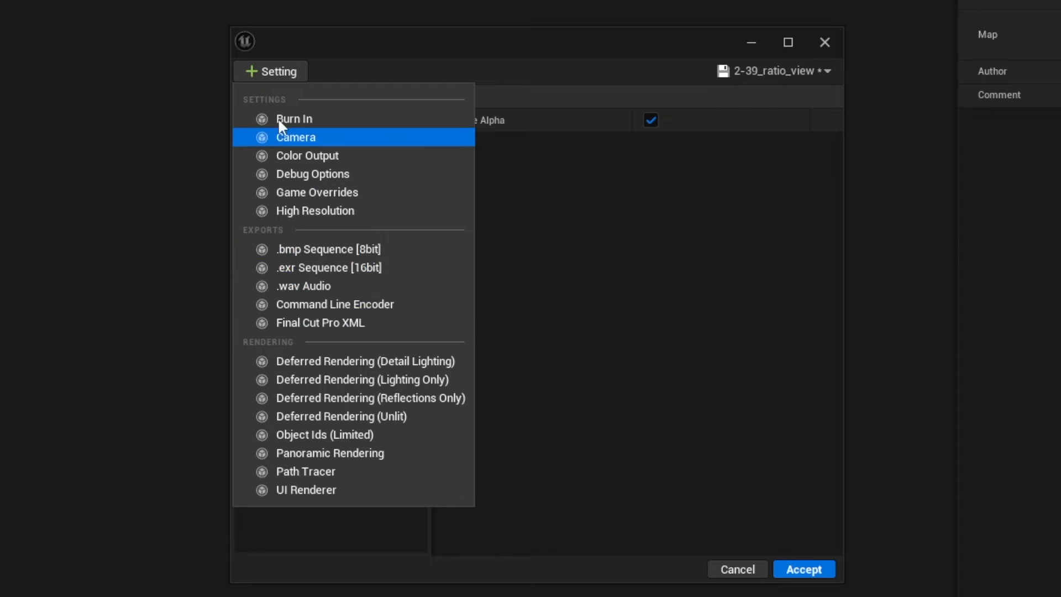
left_click(341, 54)
left_click(269, 151)
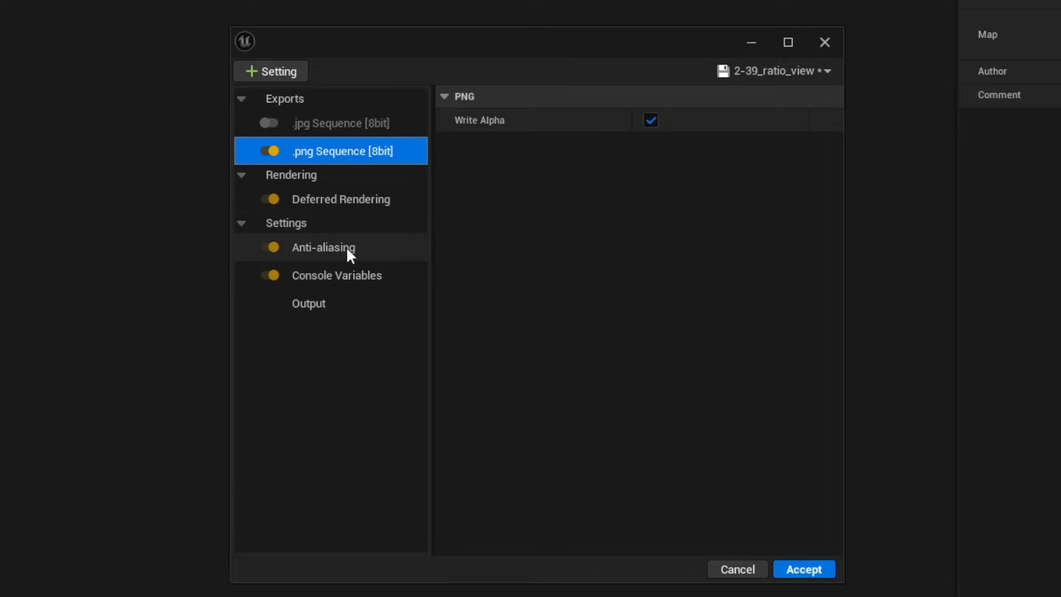
left_click(259, 72)
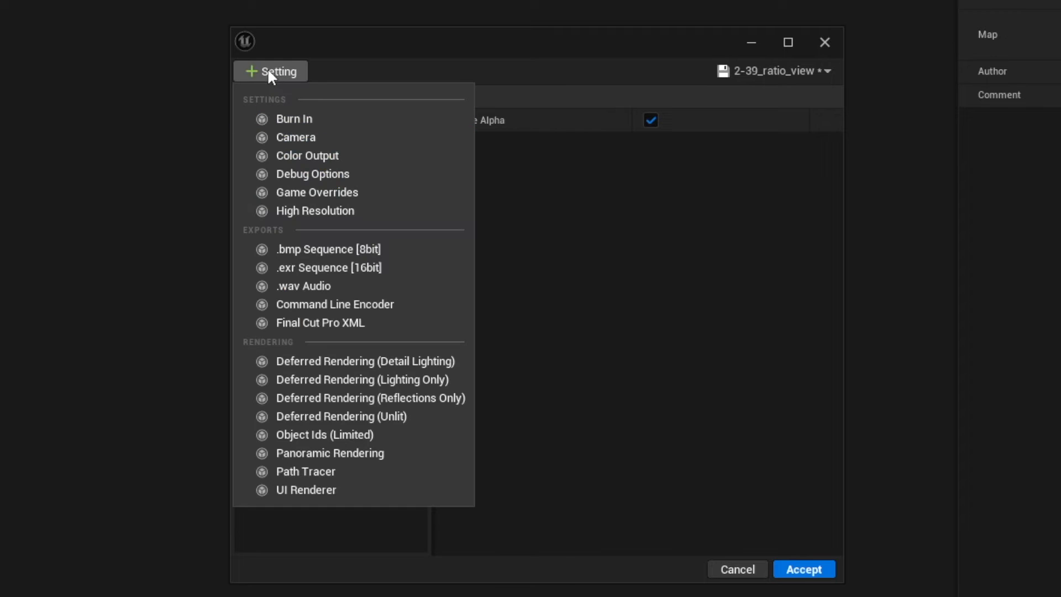
left_click(269, 72)
Review the preset's anti-aliasing and deferred rendering settings
left_click(320, 247)
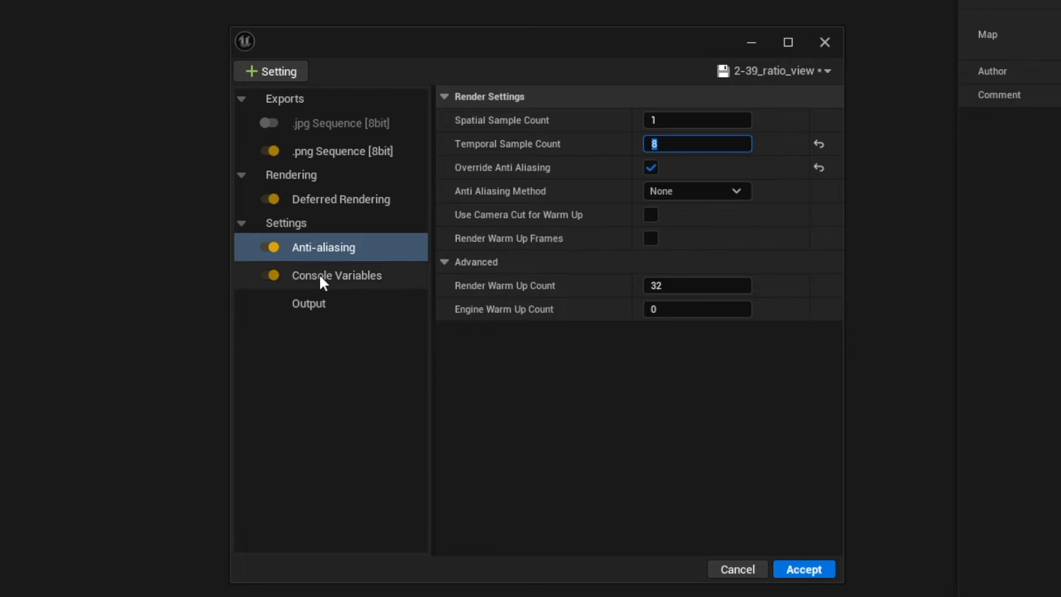
left_click(417, 204)
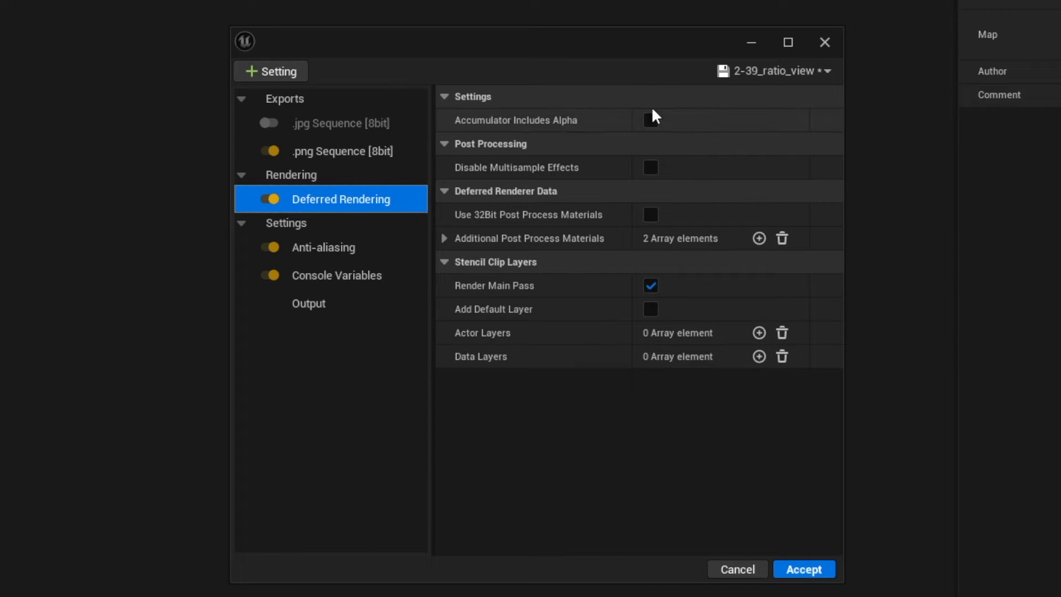
Examine the preset's console variables for denoiser temporal accumulation and TemporalAA upsampling
left_click(346, 276)
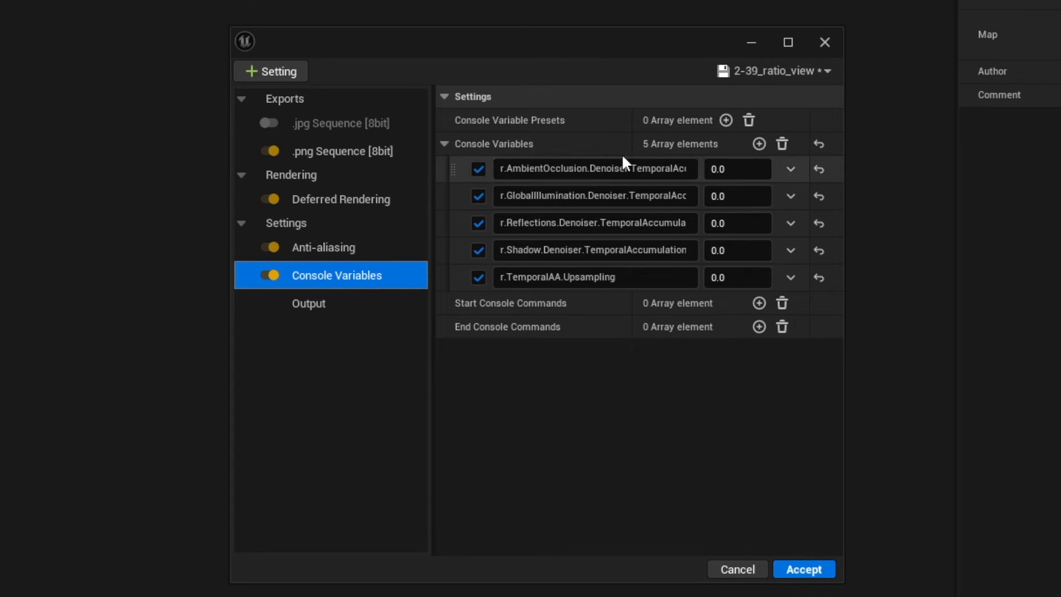
left_click_drag(496, 167, 705, 168)
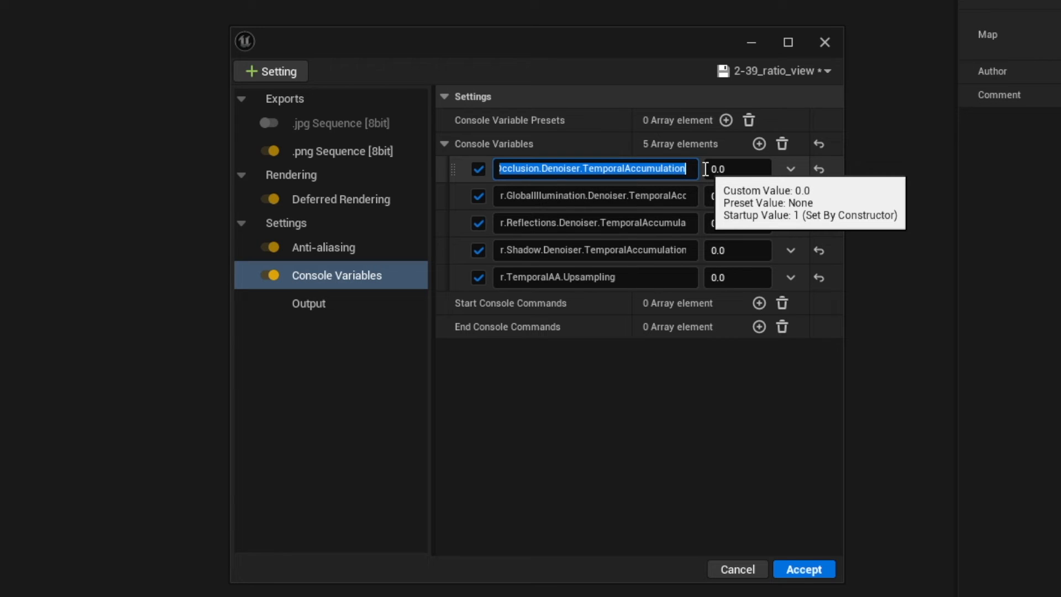
left_click_drag(496, 195, 702, 197)
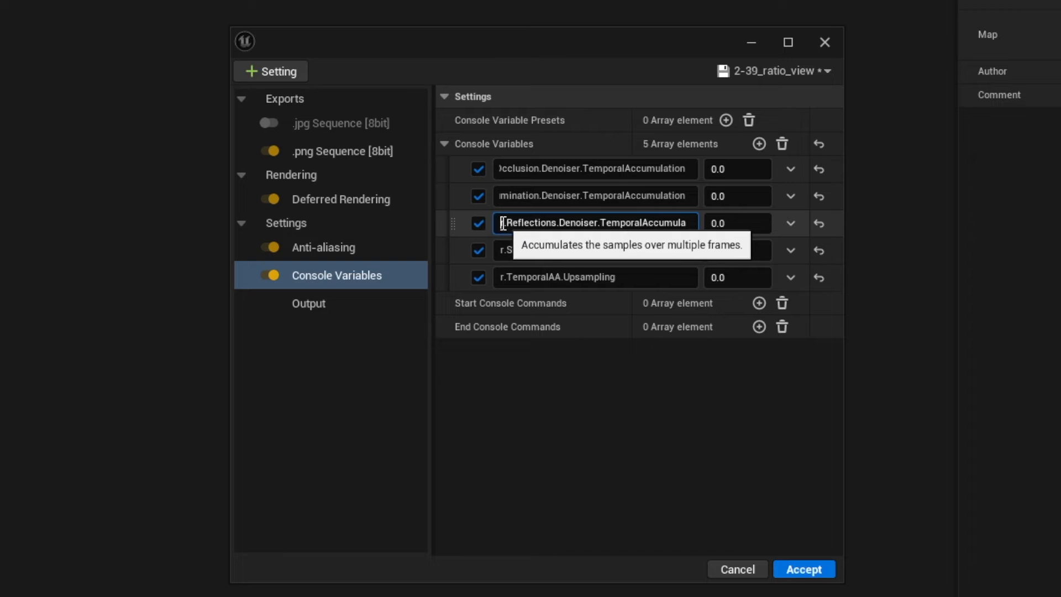
left_click_drag(496, 222, 699, 223)
left_click(508, 249)
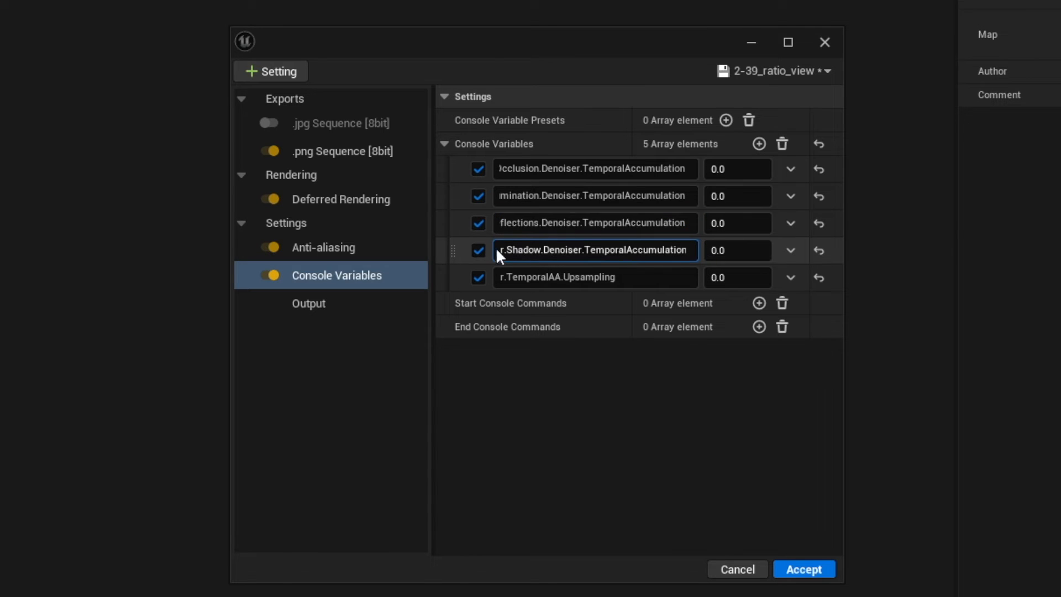
left_click_drag(522, 249, 698, 250)
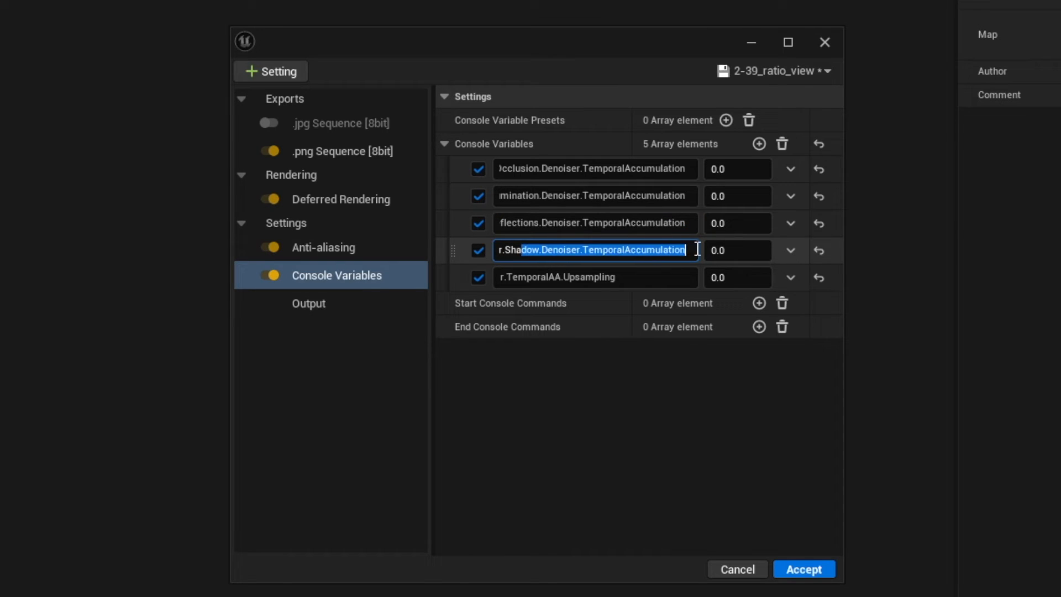
left_click(507, 276)
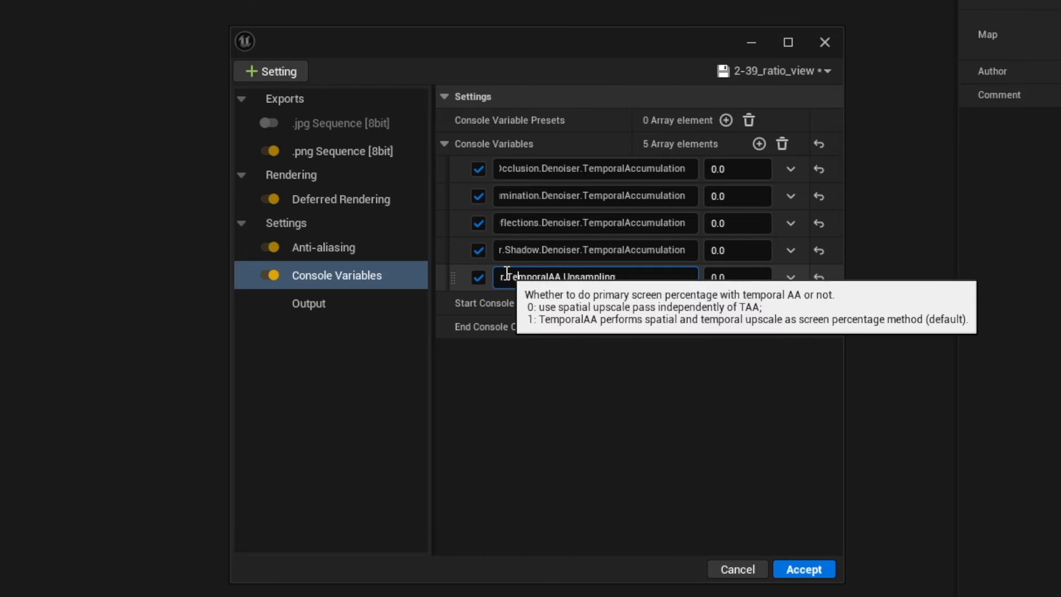
Examine the r.TemporalAA.Upsampling entry among the preset's console variables
left_click_drag(505, 275, 637, 277)
left_click(638, 277)
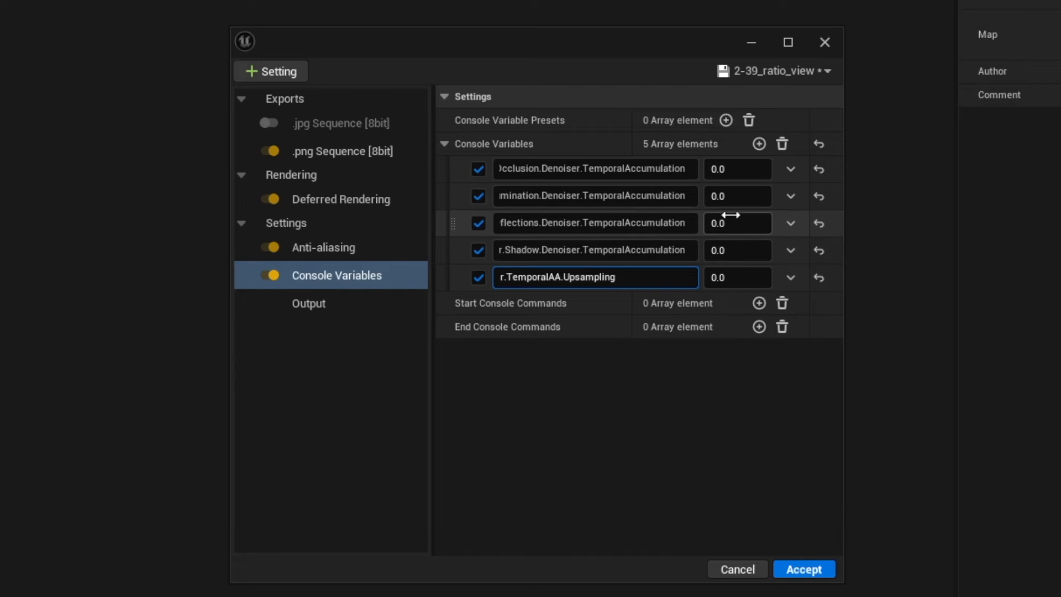
left_click(301, 317)
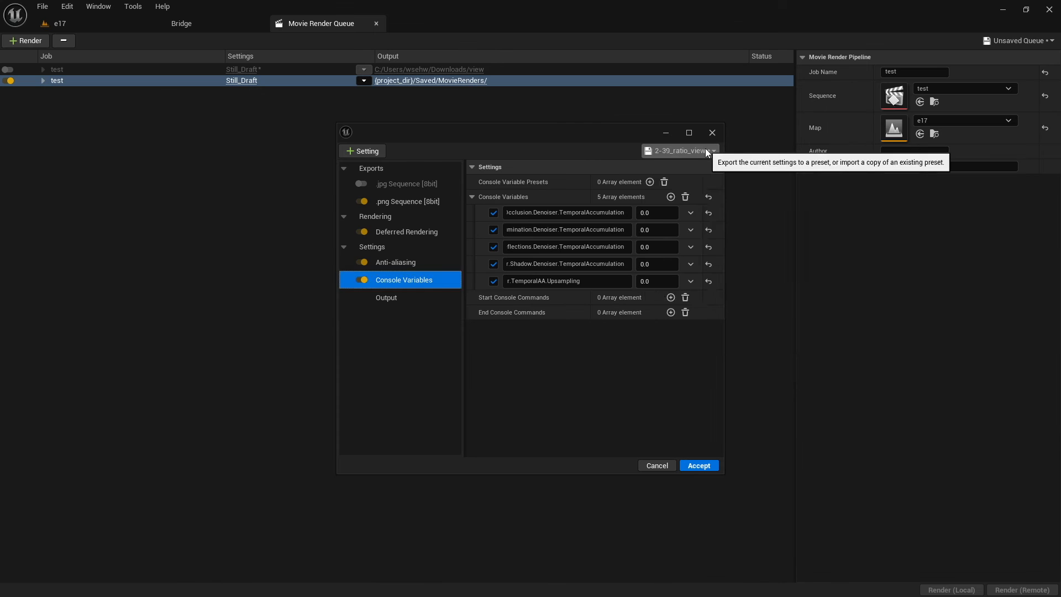
left_click(774, 70)
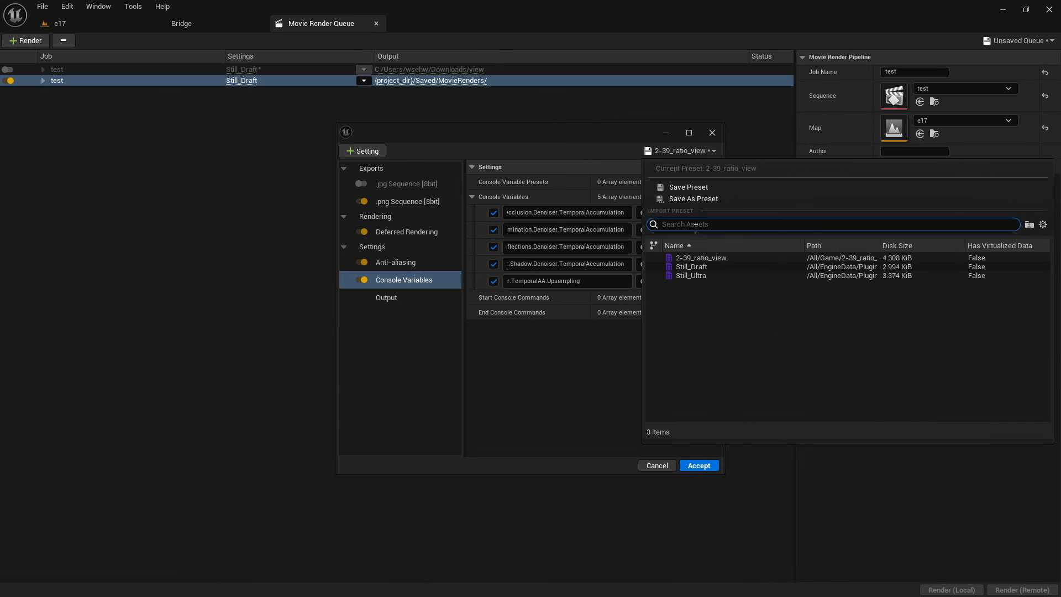
left_click(685, 199)
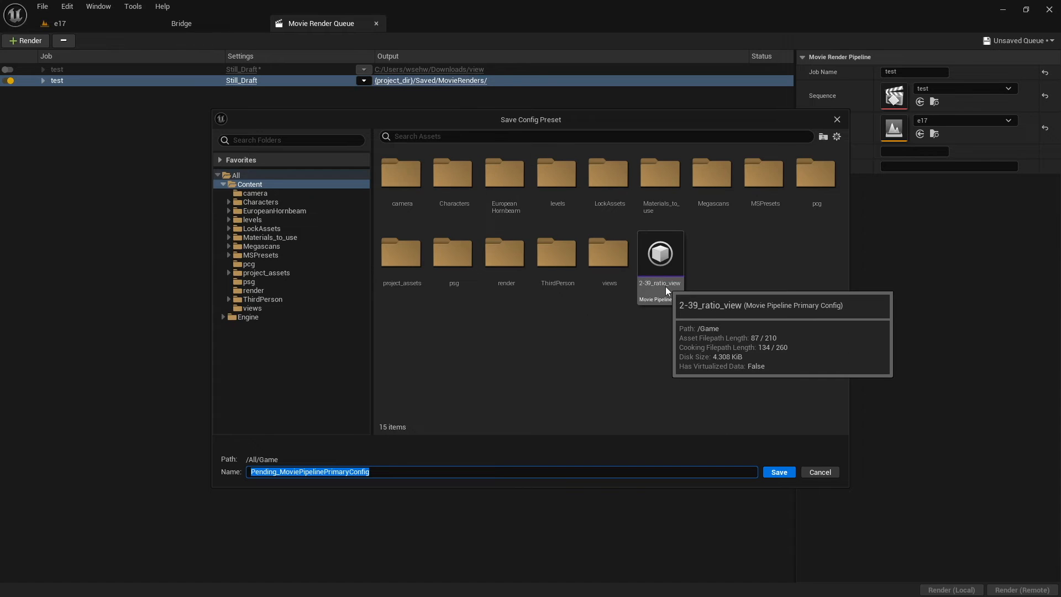
double_click(611, 257)
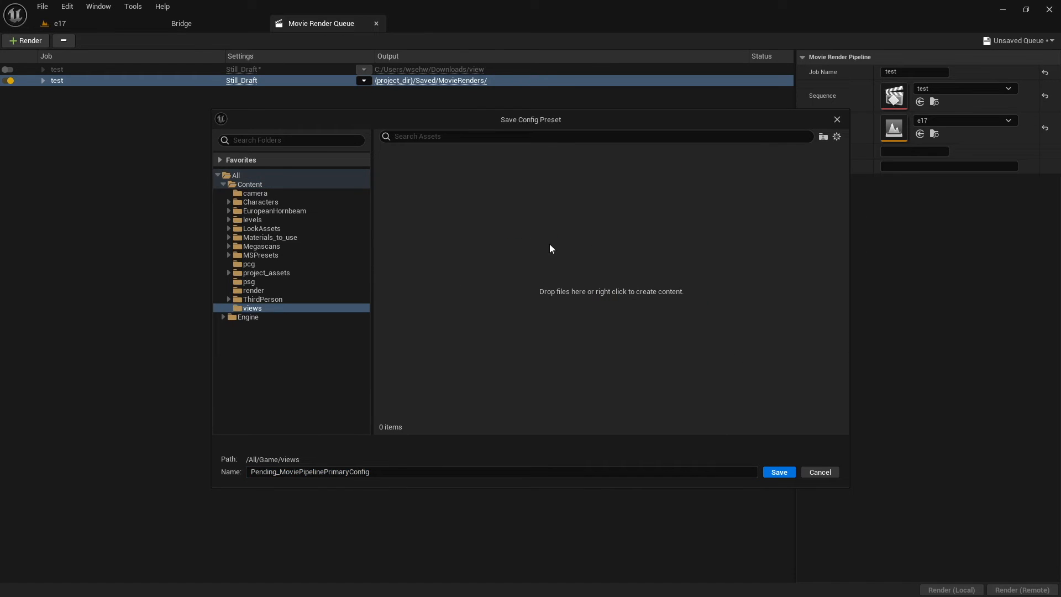
left_click(820, 471)
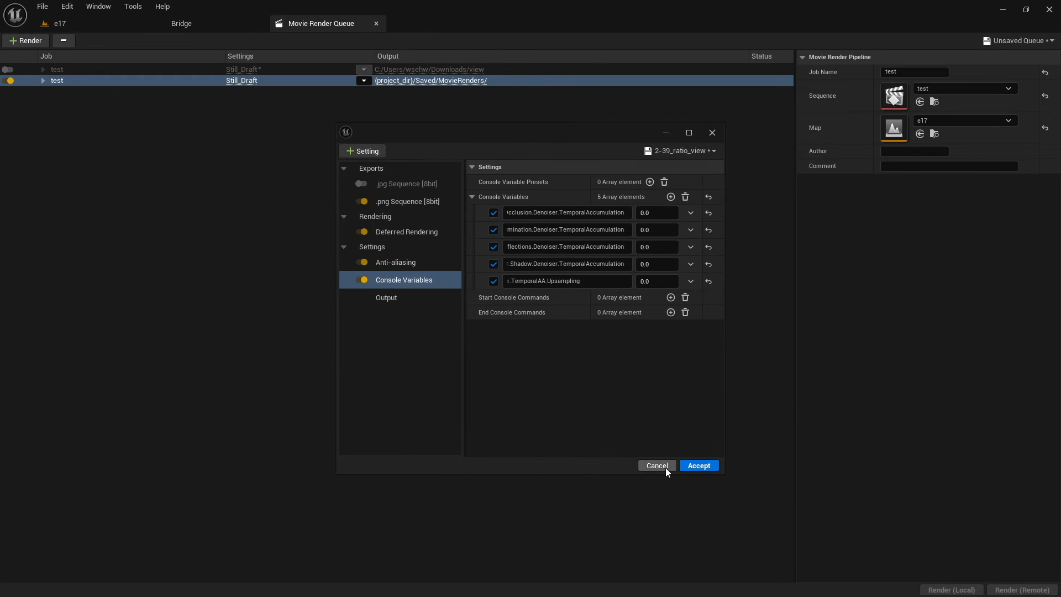
Apply the 2-39_ratio_view settings to the enabled test job and render it locally
left_click(693, 464)
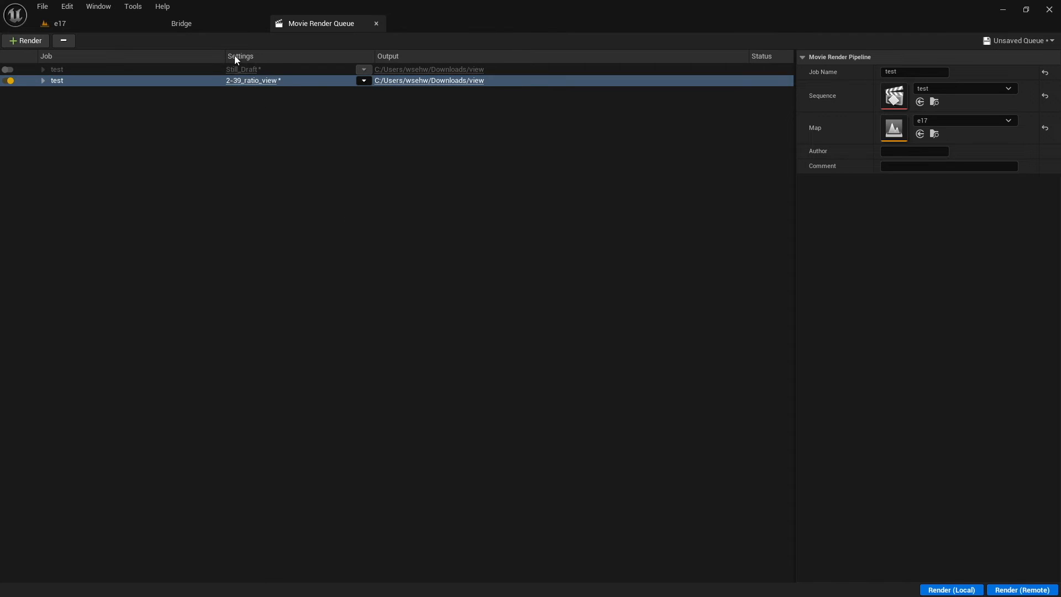
left_click(280, 81)
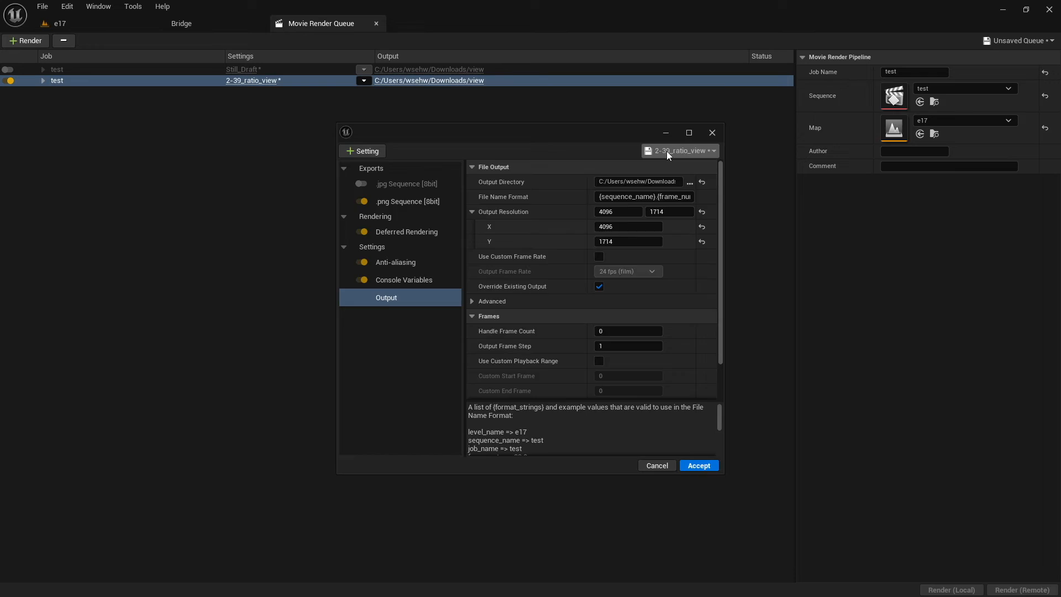
left_click(712, 132)
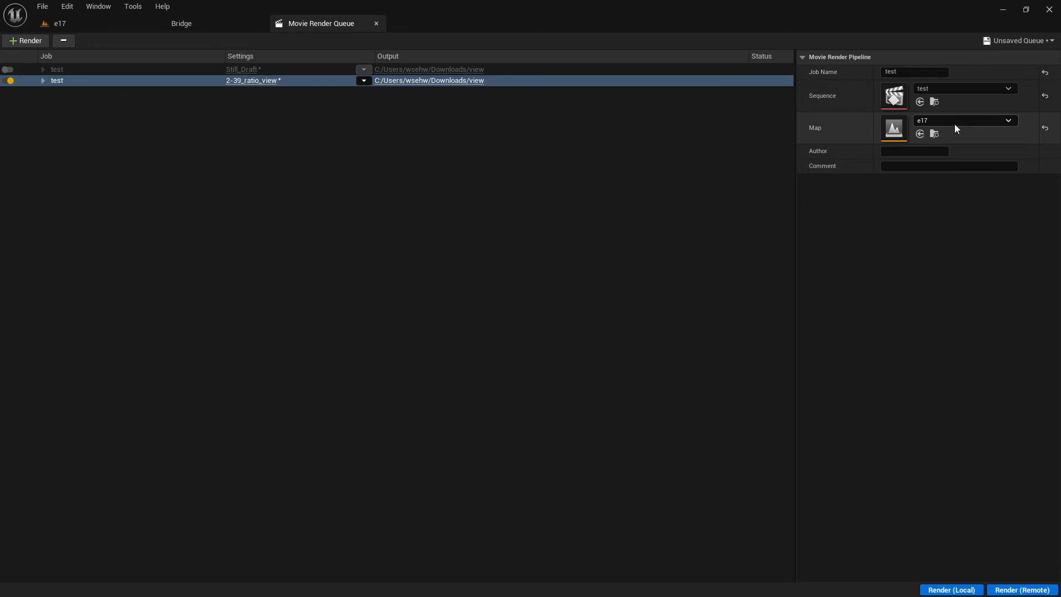
left_click(947, 592)
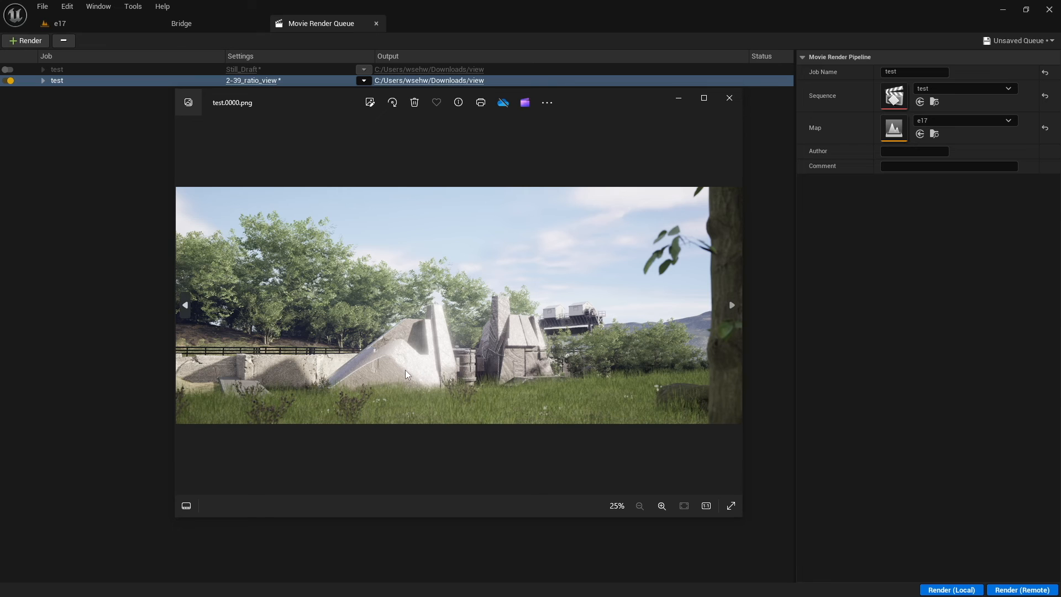
Inspect the stone structures up close in the rendered image test.0000.png and close the image viewer
scroll(415, 379, "up", 5)
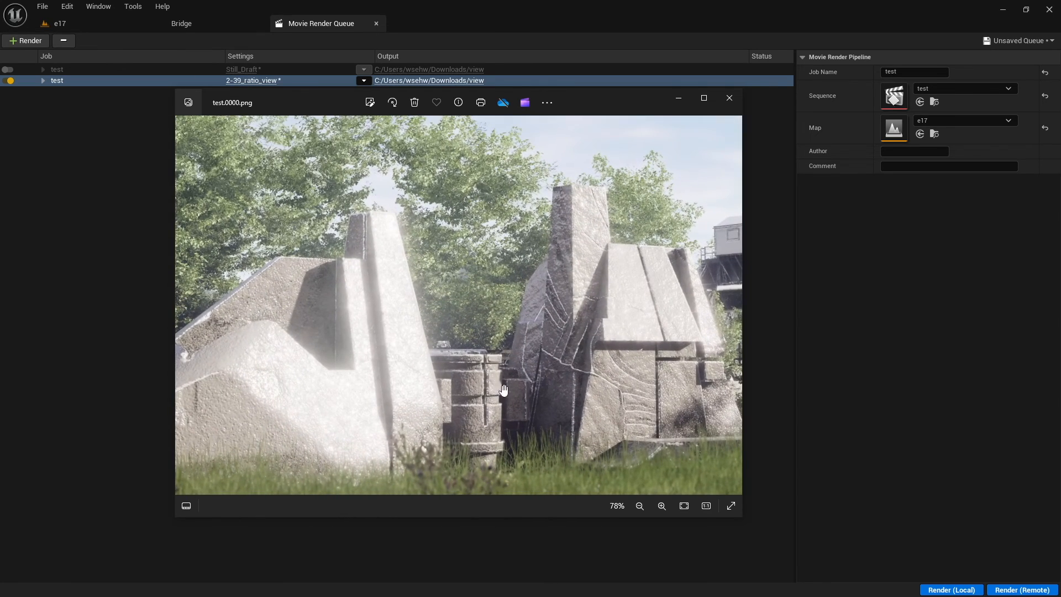
left_click_drag(415, 334, 326, 327)
scroll(370, 340, "down", 5)
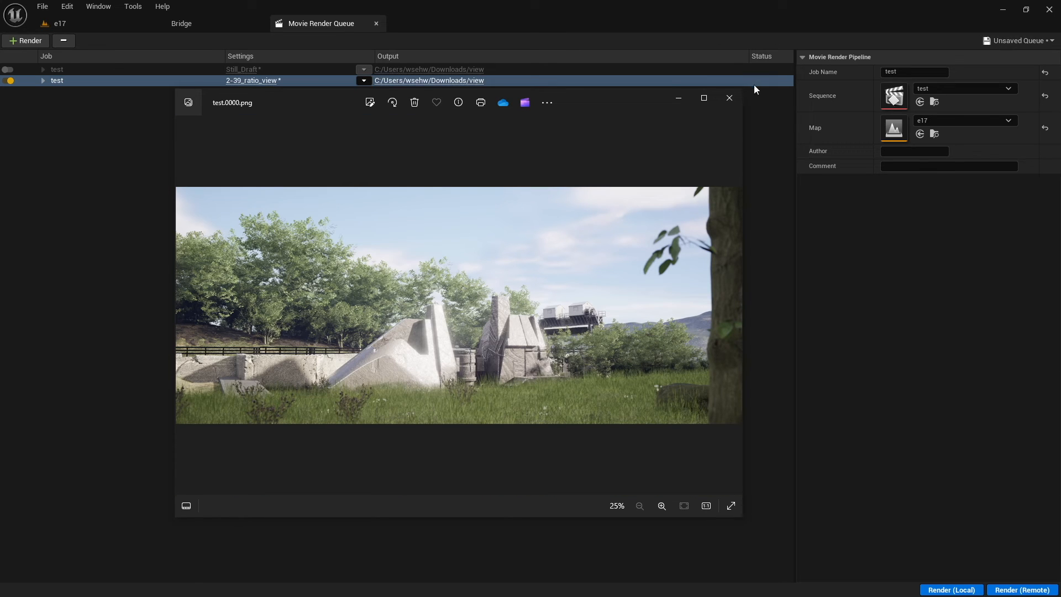
left_click(739, 98)
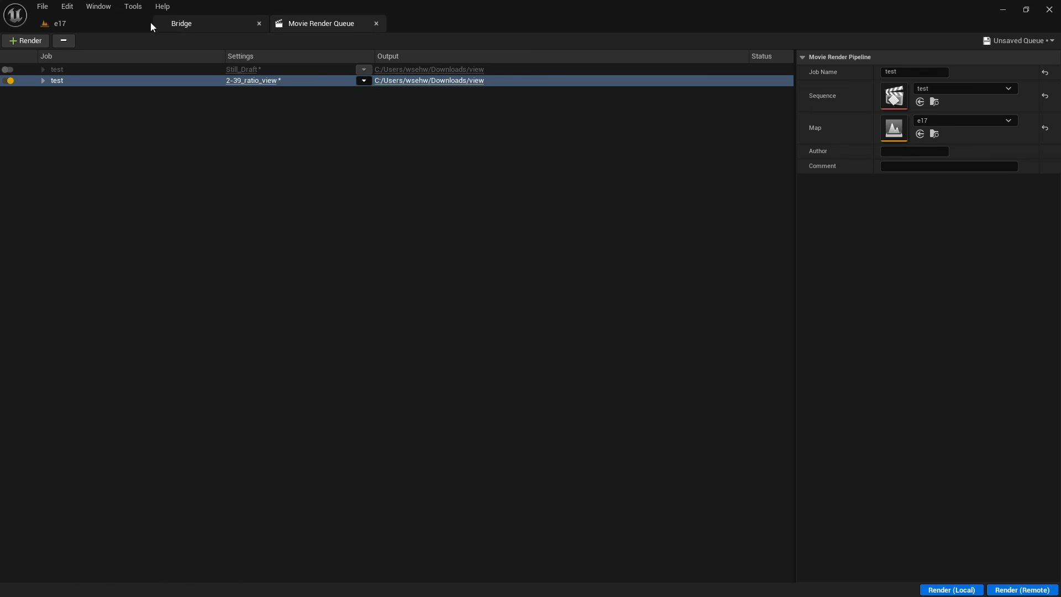
Create a Level Sequence named 2 in the views folder of the e17 level's project content
left_click(68, 26)
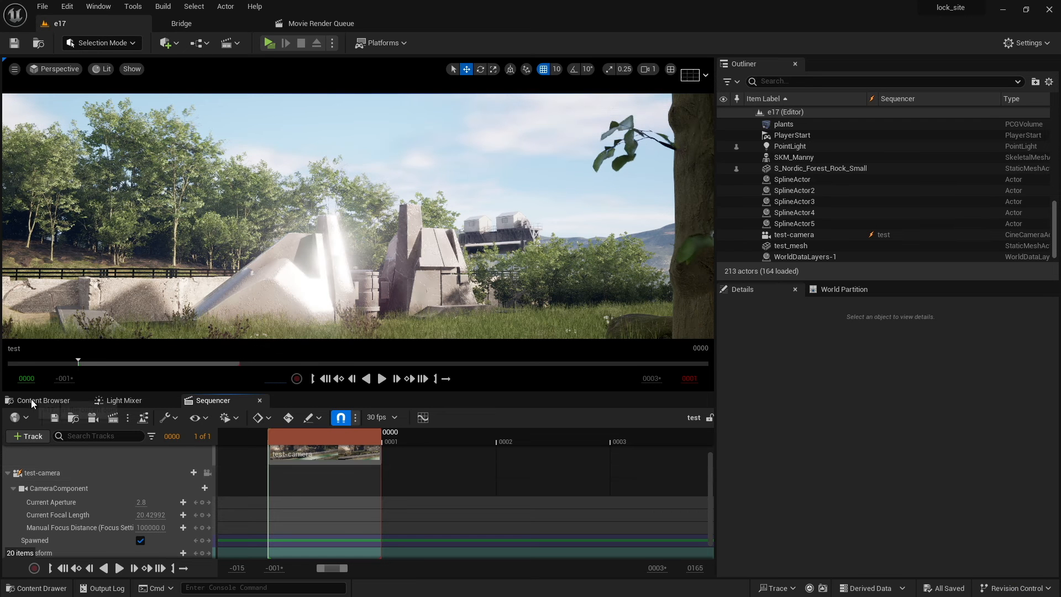
left_click(31, 398)
right_click(239, 480)
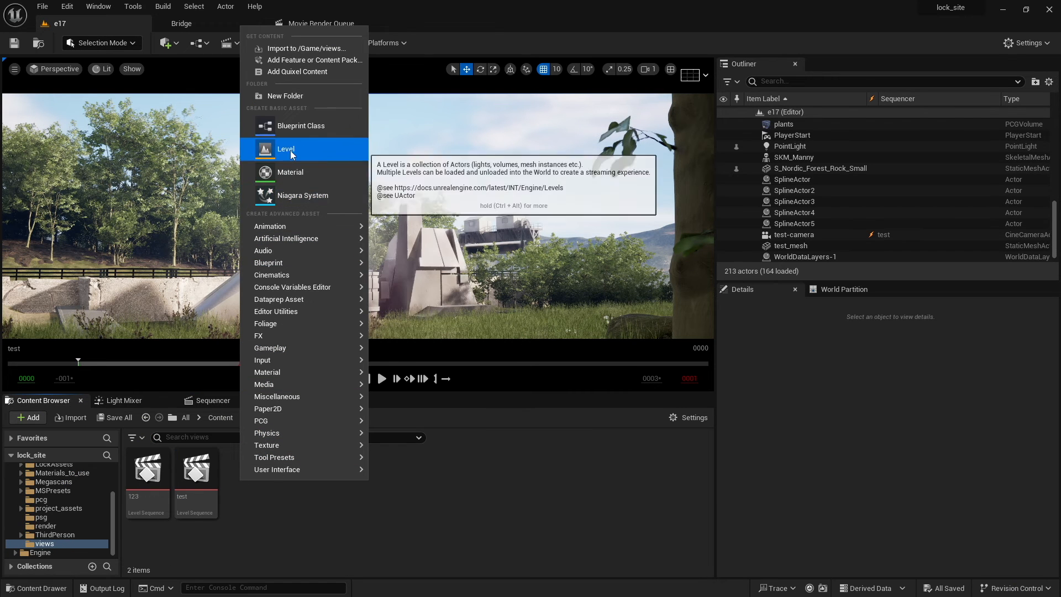
mouse_move(320, 262)
left_click(431, 306)
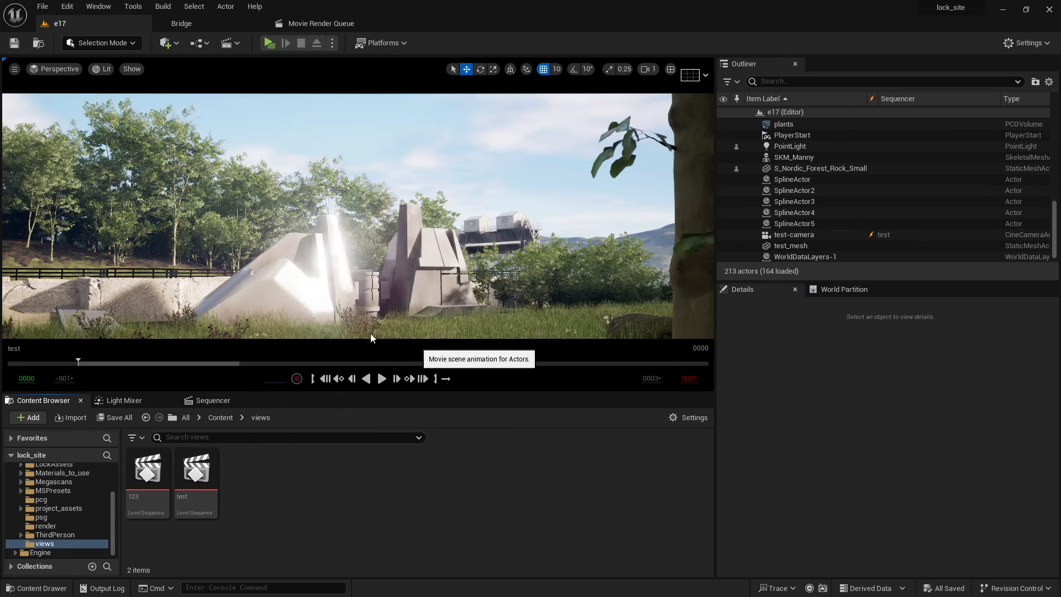
type("2")
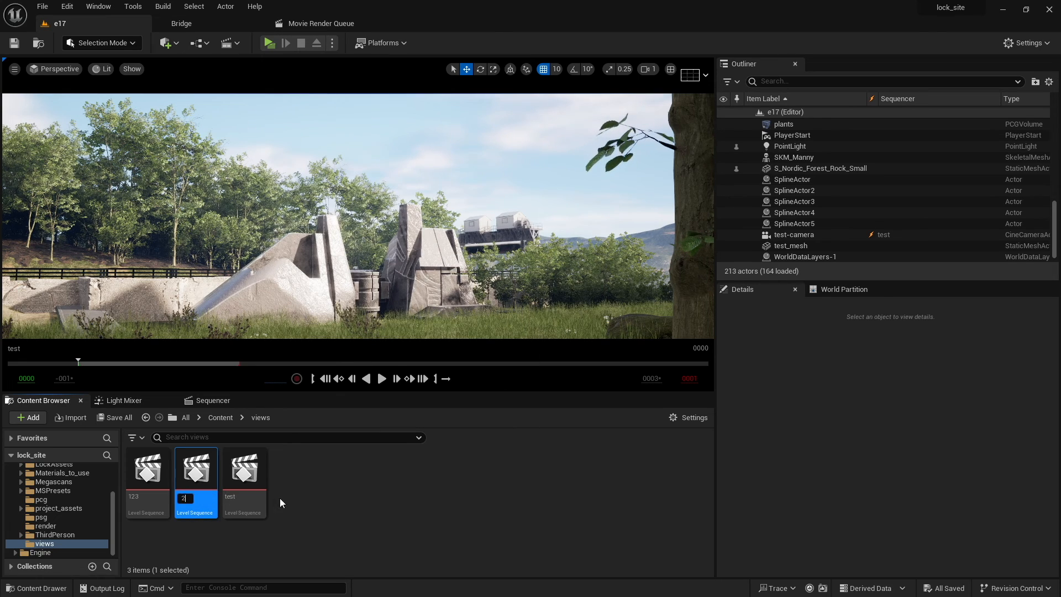
key("Return")
Add a cine camera to sequence 2 and frame it frontally on the stone lock structures
double_click(151, 480)
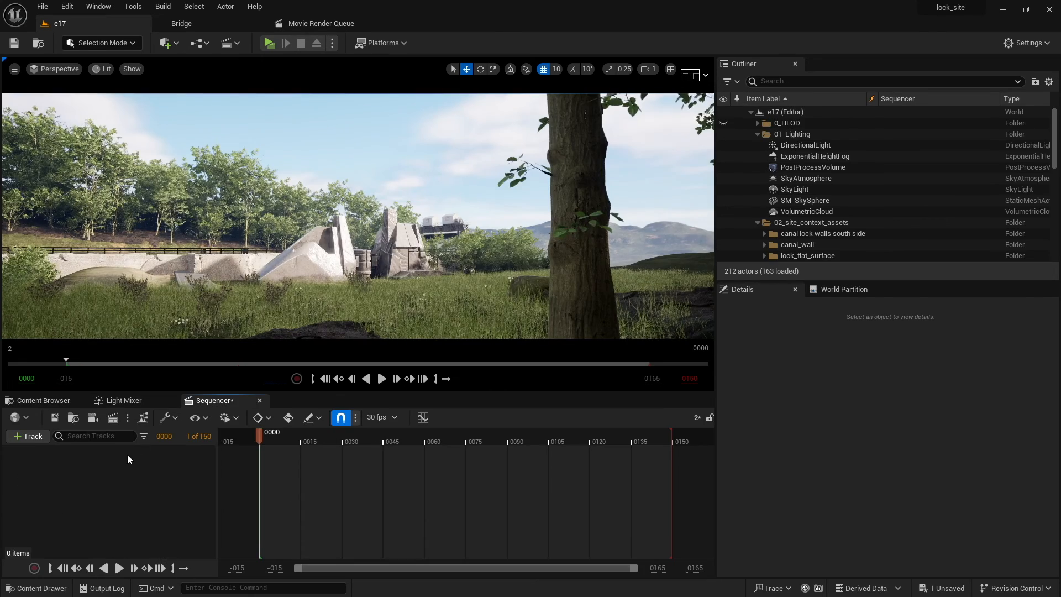
left_click(92, 418)
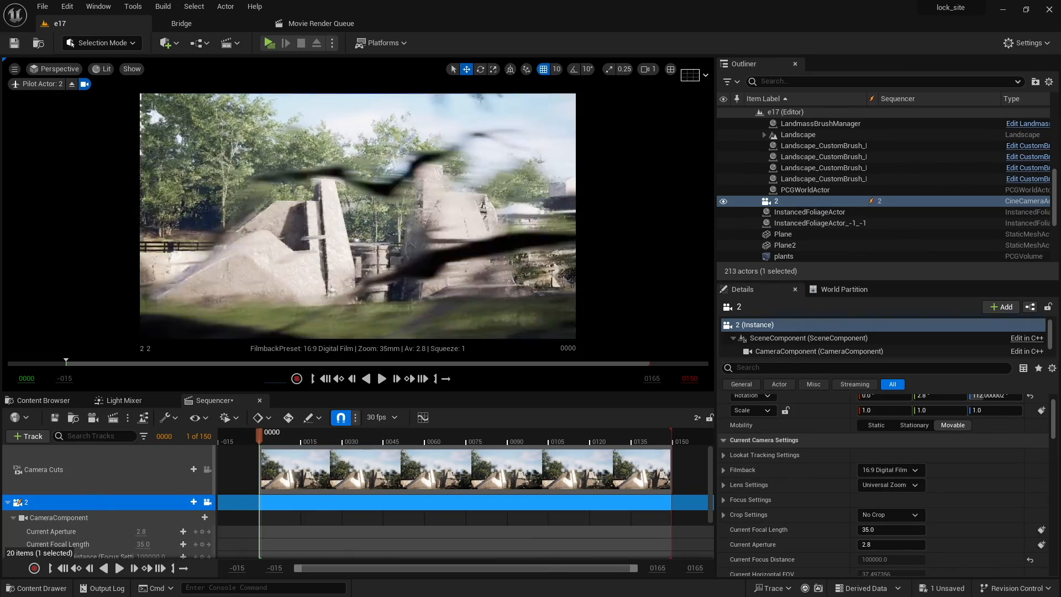
right_click_drag(357, 215, 280, 232)
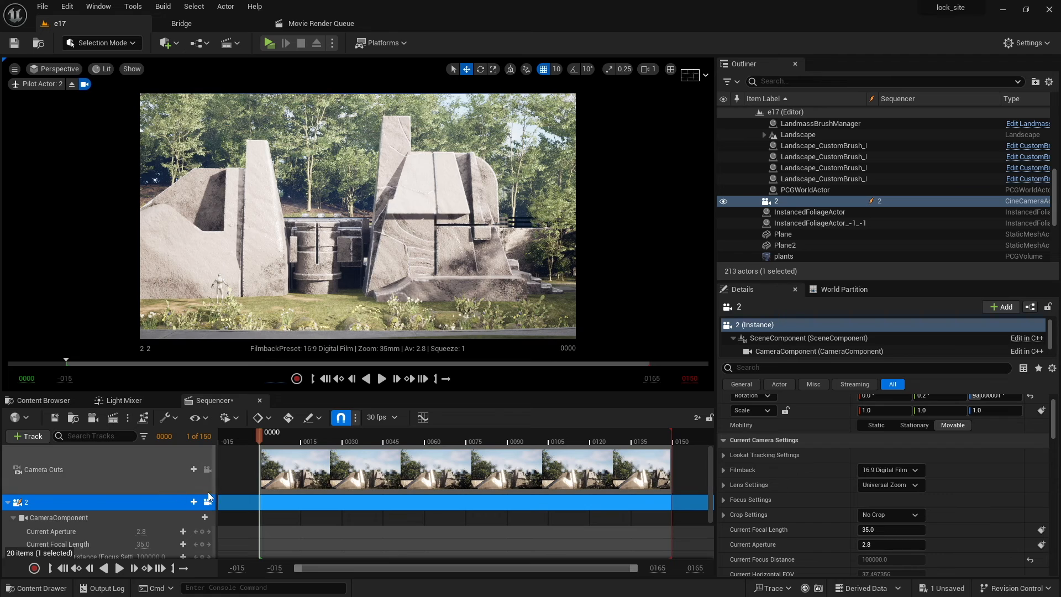
Add sequence 2 as a job in the Movie Render Queue and leave it as the only enabled job
left_click(227, 43)
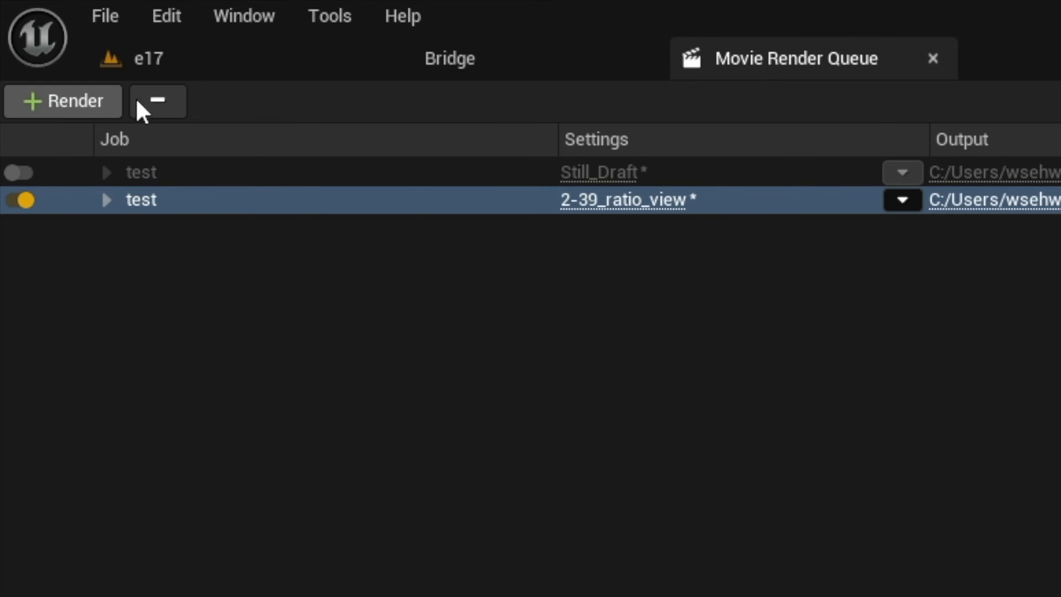
left_click(42, 101)
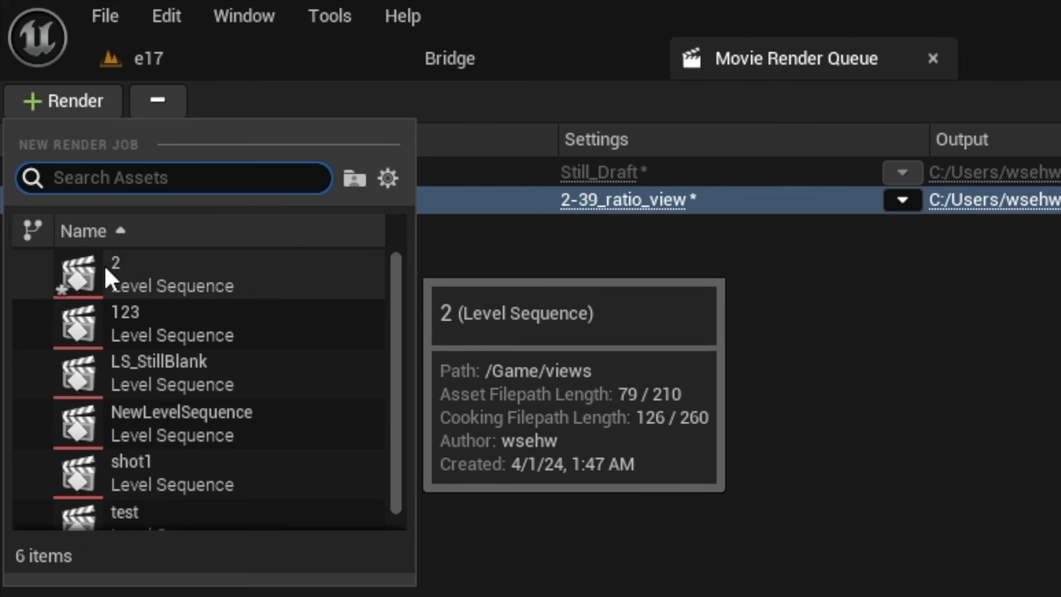
left_click(122, 276)
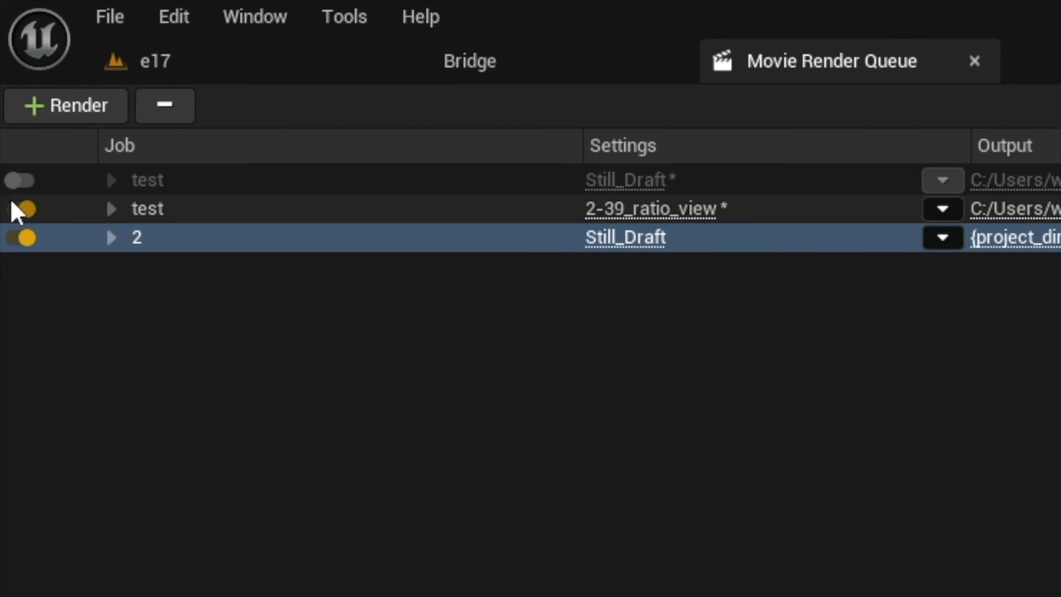
left_click(31, 210)
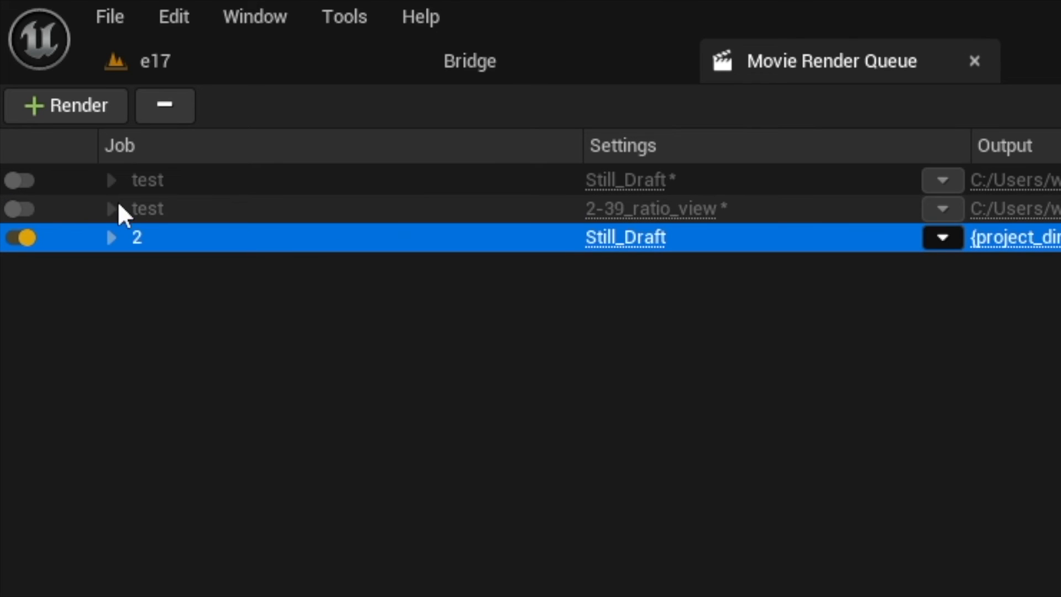
left_click(20, 180)
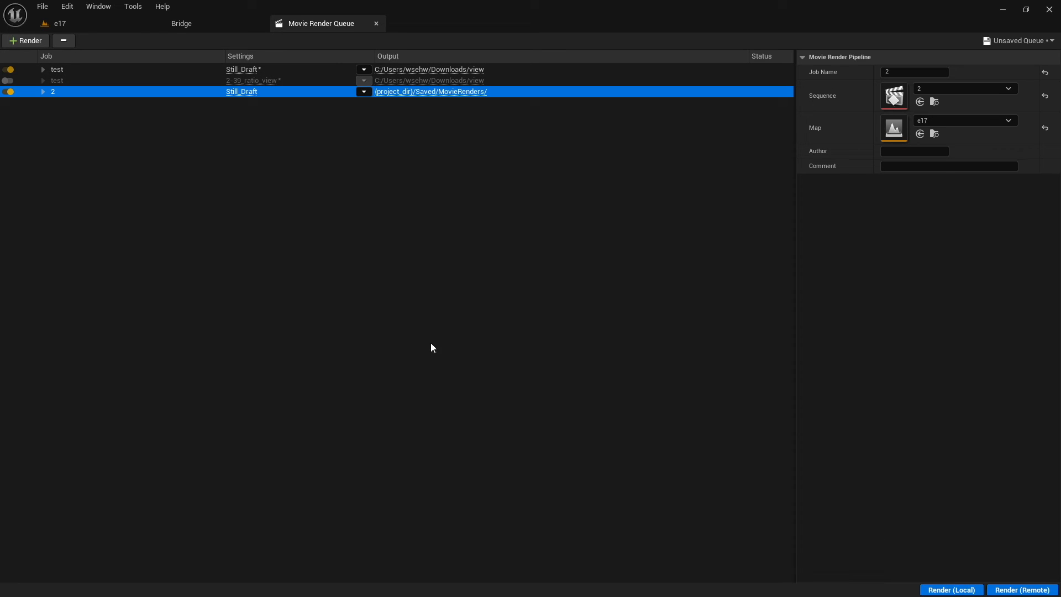
left_click(8, 70)
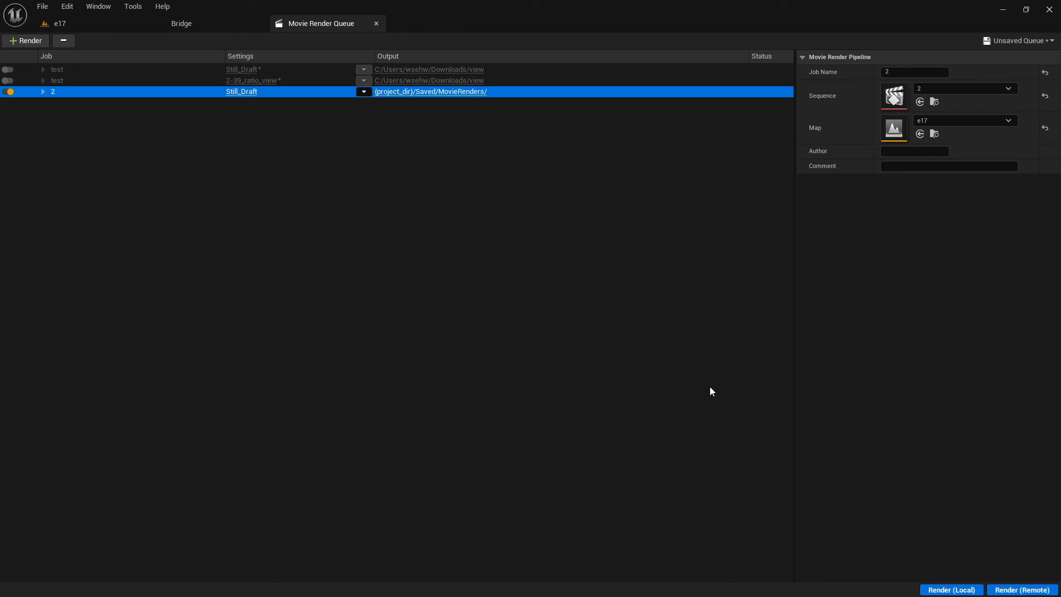
Render job 2 locally, stop the render partway, and return to the level's views folder
left_click(948, 590)
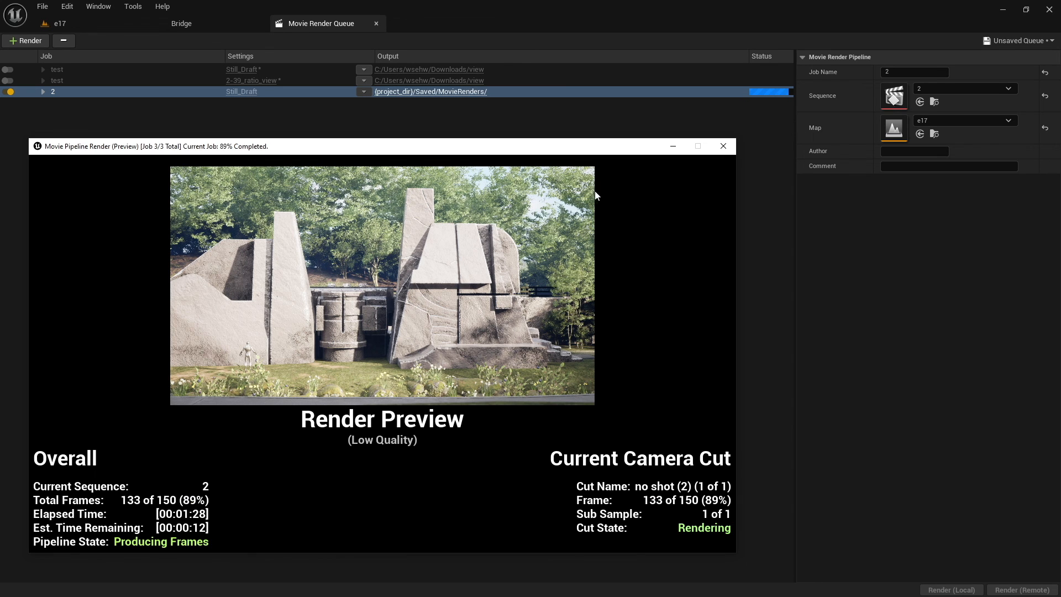
left_click(723, 146)
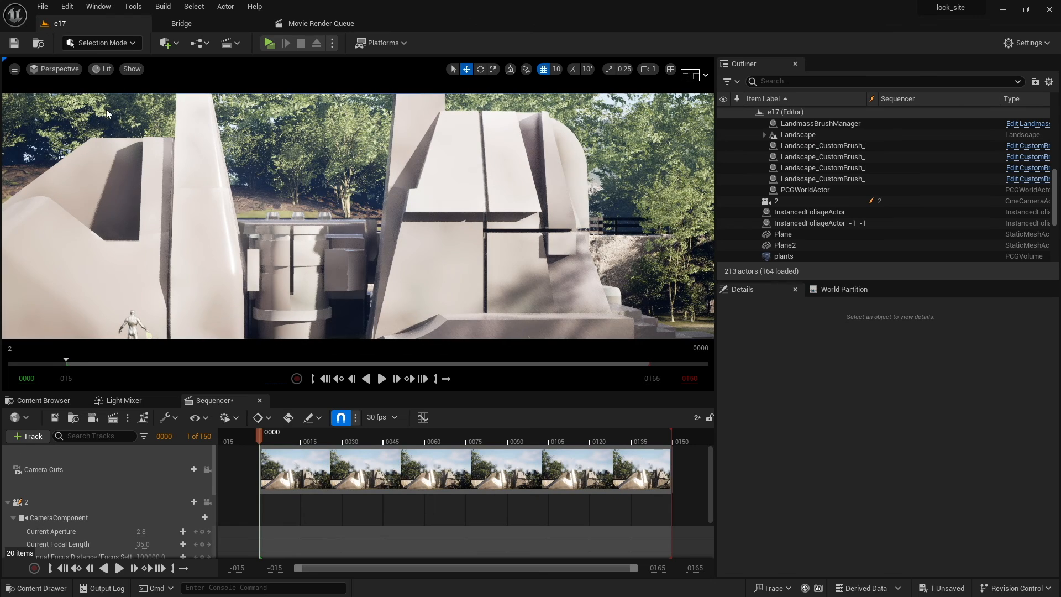
left_click(41, 401)
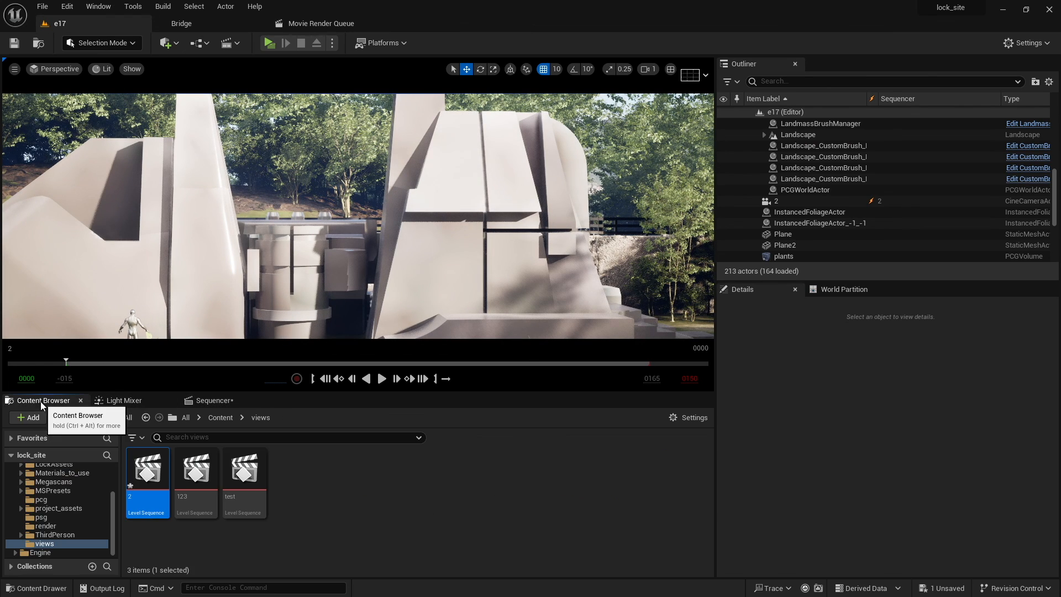